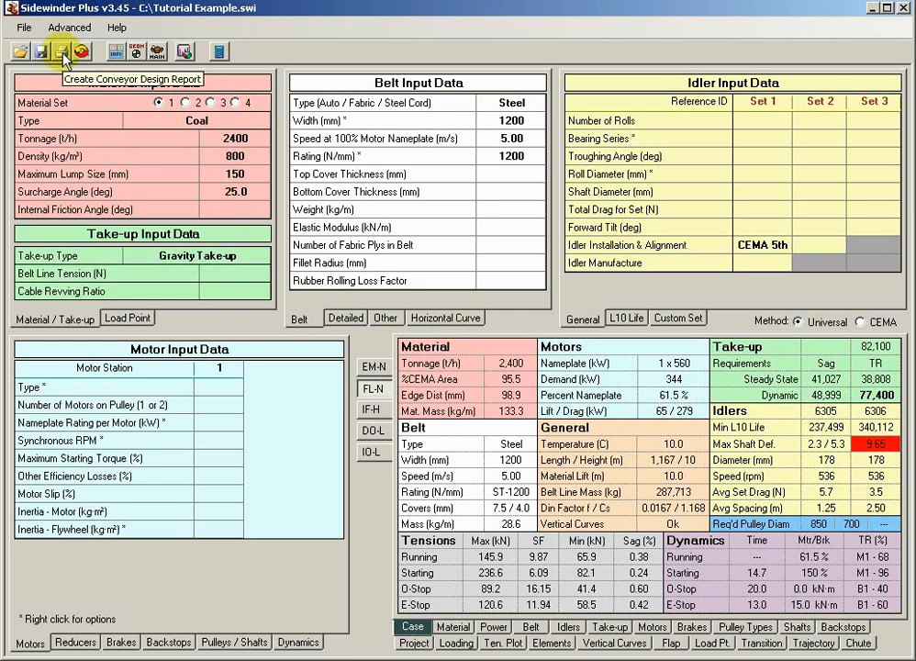
Open the conveyor design report settings and create the default summary report in Microsoft Word.
{"action": "left_click", "coordinate": [62, 52]}
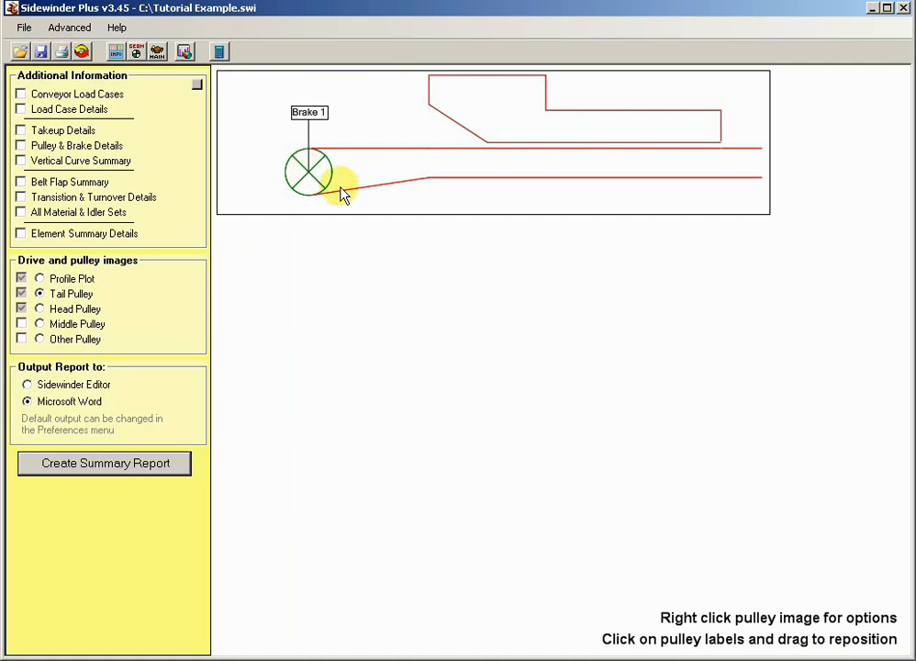
{"action": "left_click", "coordinate": [98, 473]}
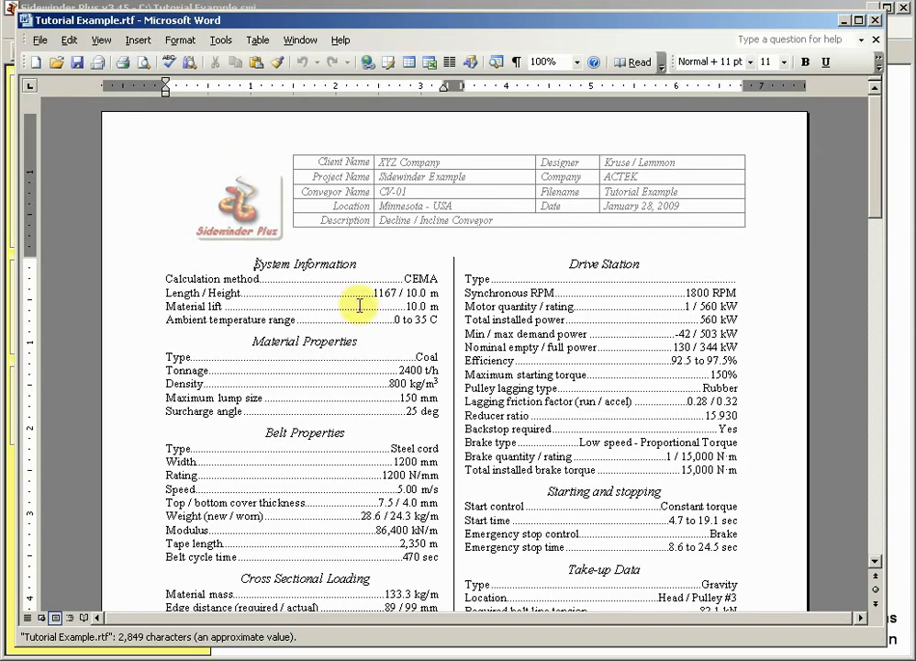
Review both pages of the summary report, from the system information to the pulley geometry details, and close the document.
{"action": "scroll", "coordinate": [547, 367], "scroll_direction": "down", "scroll_amount": 8}
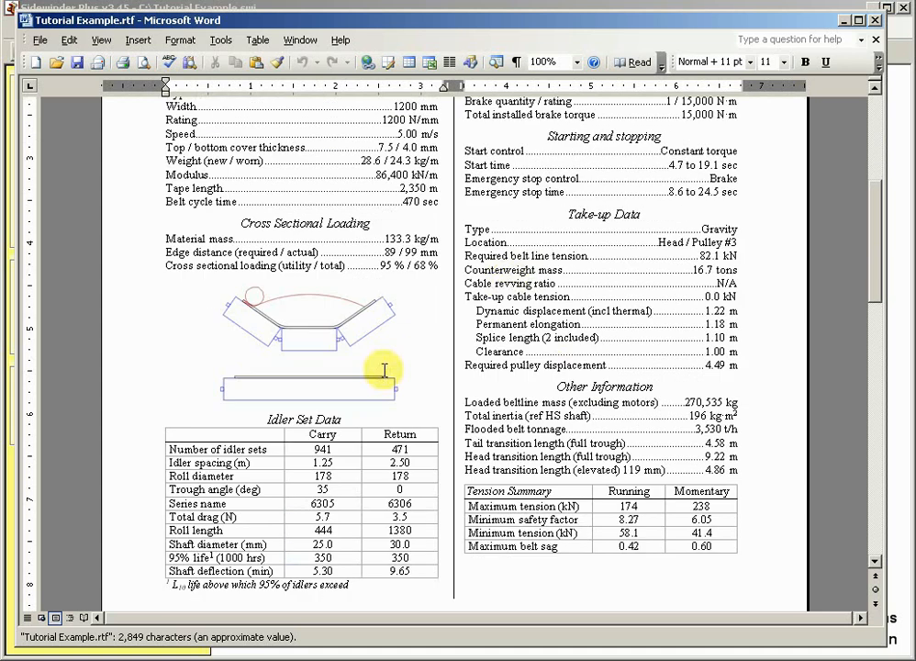
{"action": "scroll", "coordinate": [503, 275], "scroll_direction": "up", "scroll_amount": 5}
{"action": "scroll", "coordinate": [431, 362], "scroll_direction": "down", "scroll_amount": 6}
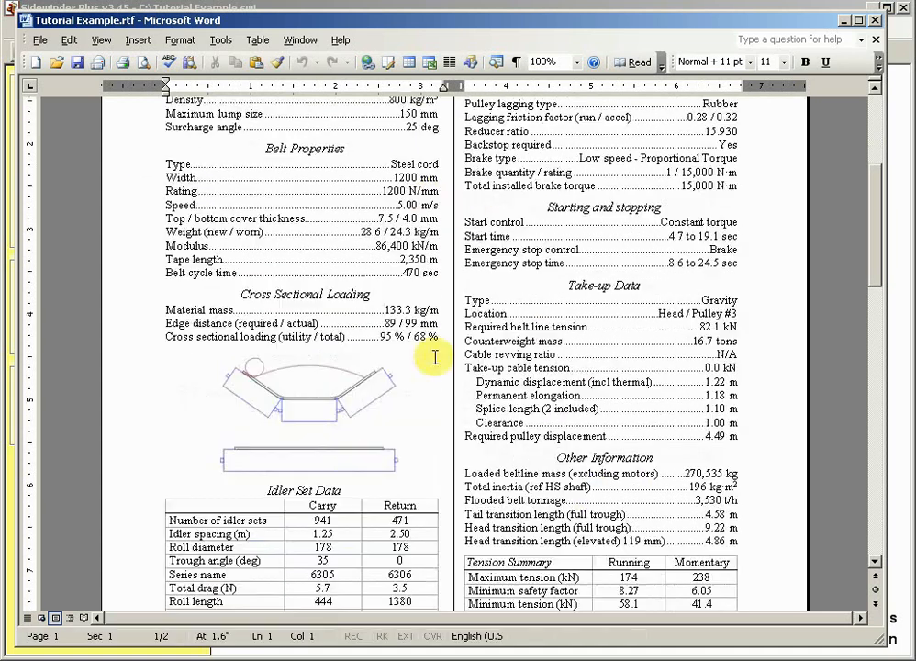
{"action": "scroll", "coordinate": [434, 364], "scroll_direction": "down", "scroll_amount": 11}
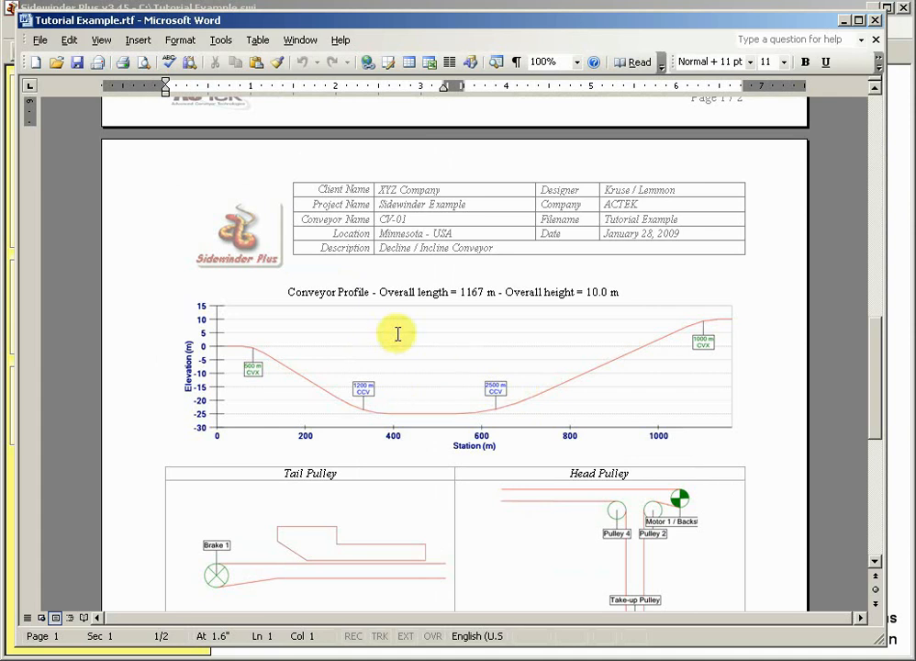
{"action": "scroll", "coordinate": [453, 370], "scroll_direction": "down", "scroll_amount": 3}
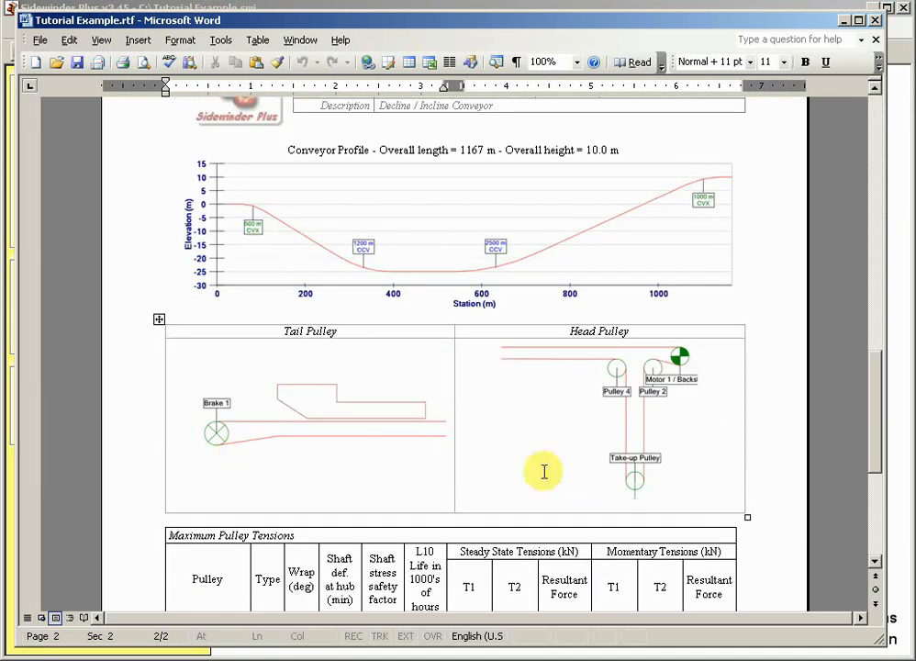
{"action": "scroll", "coordinate": [450, 303], "scroll_direction": "down", "scroll_amount": 3}
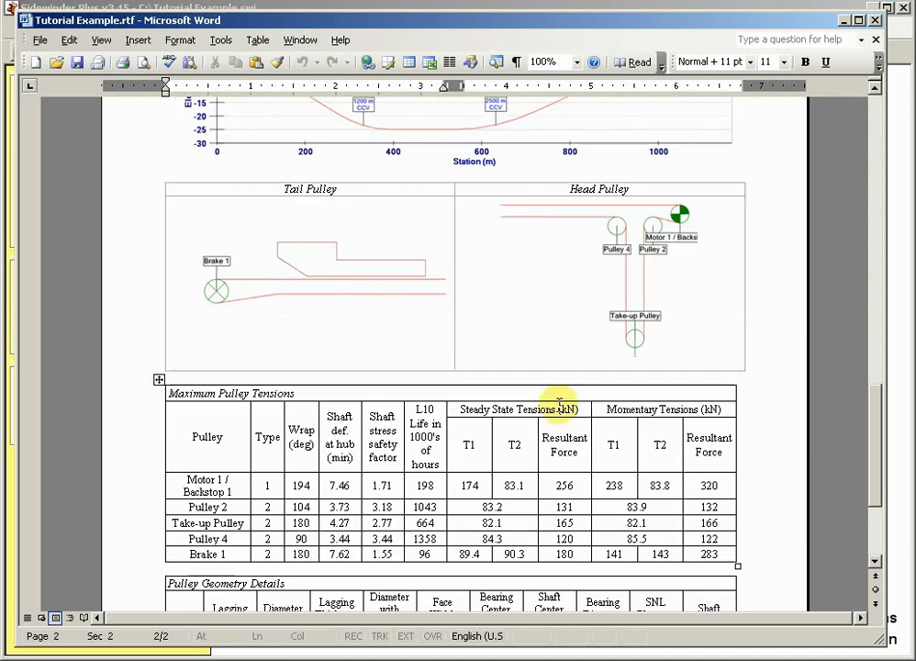
{"action": "scroll", "coordinate": [375, 314], "scroll_direction": "down", "scroll_amount": 3}
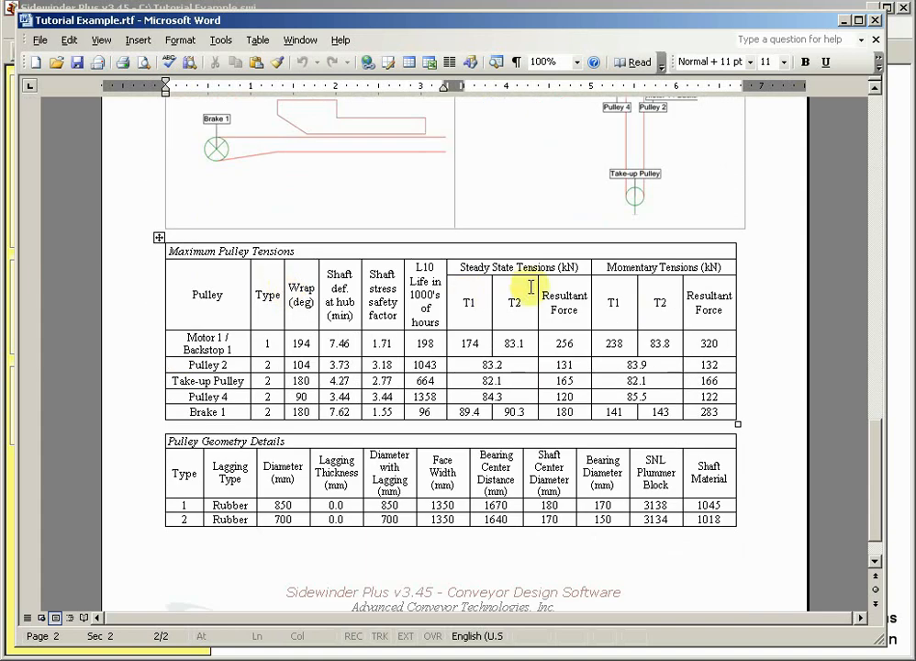
{"action": "scroll", "coordinate": [526, 386], "scroll_direction": "down", "scroll_amount": 3}
{"action": "scroll", "coordinate": [525, 386], "scroll_direction": "up", "scroll_amount": 20}
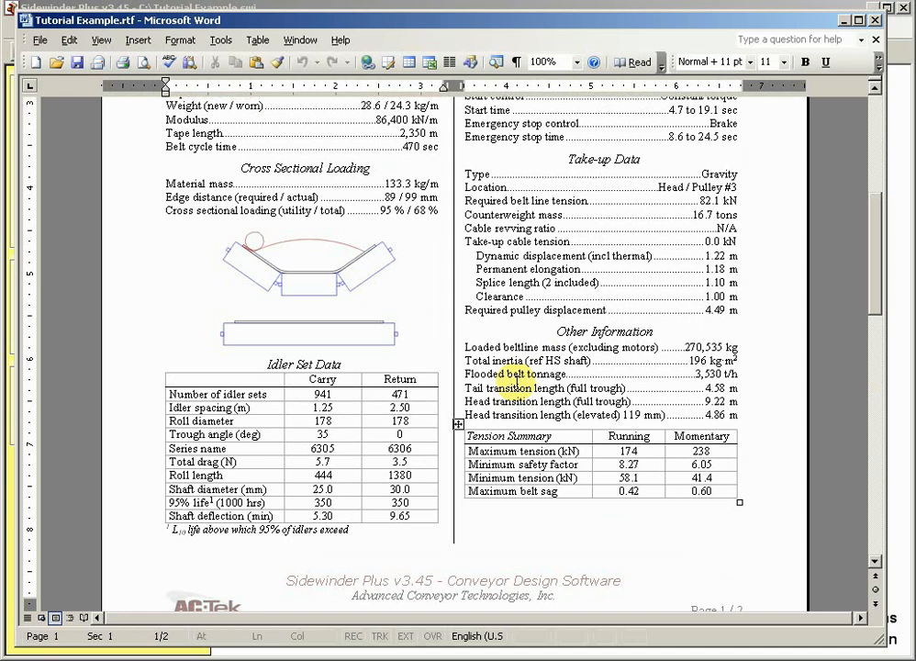
{"action": "scroll", "coordinate": [446, 311], "scroll_direction": "up", "scroll_amount": 9}
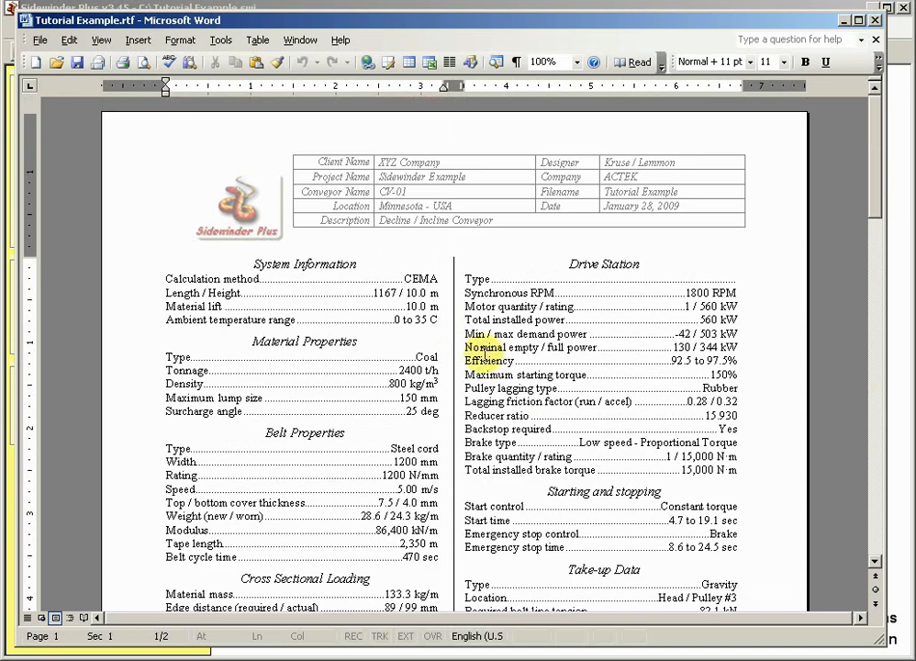
{"action": "double_click", "coordinate": [28, 20]}
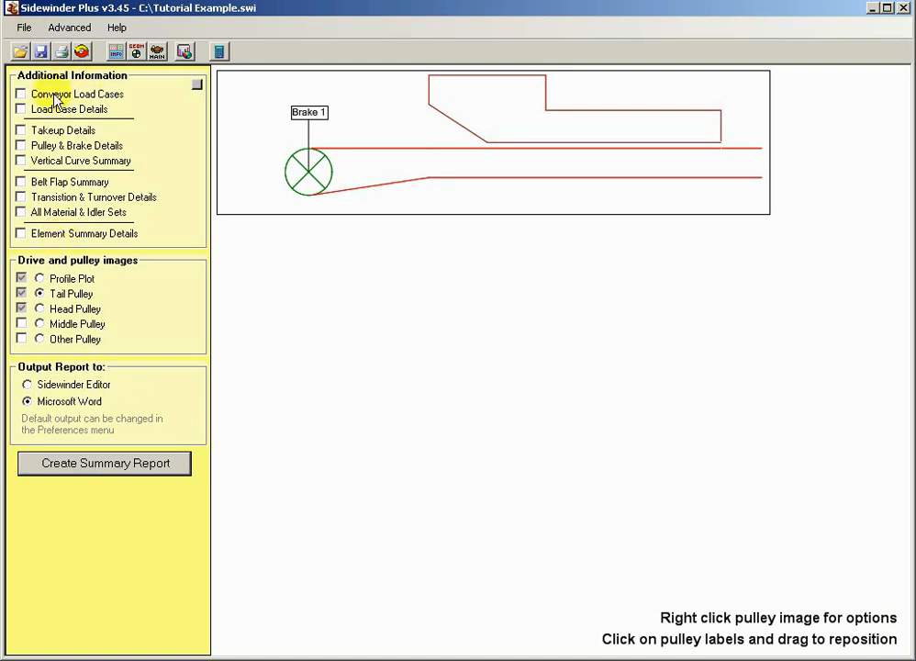
Include all the additional information sections, from Conveyor Load Cases to Element Summary Details, and create the expanded Word report.
{"action": "left_click", "coordinate": [20, 95]}
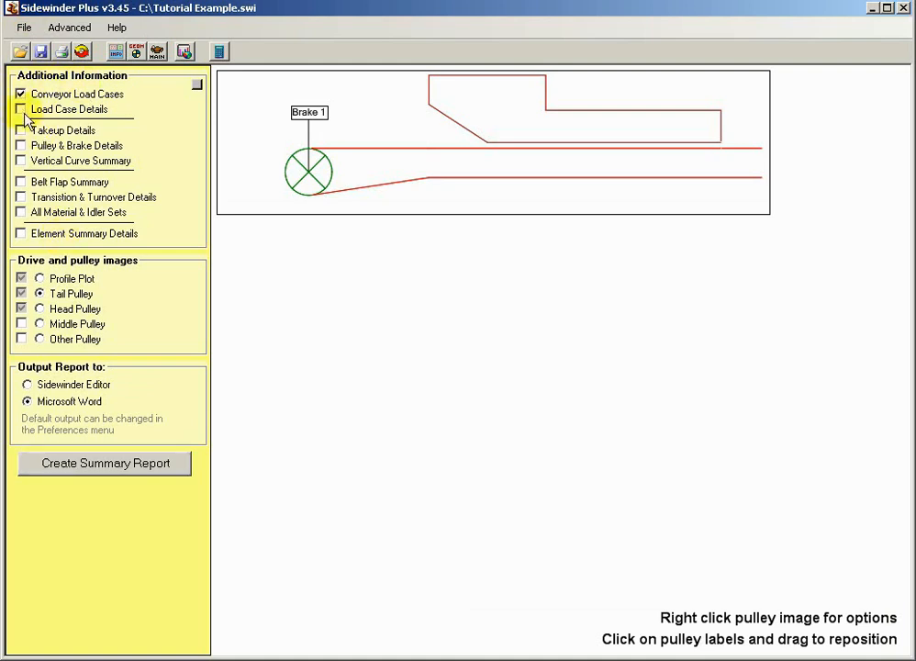
{"action": "left_click", "coordinate": [20, 130]}
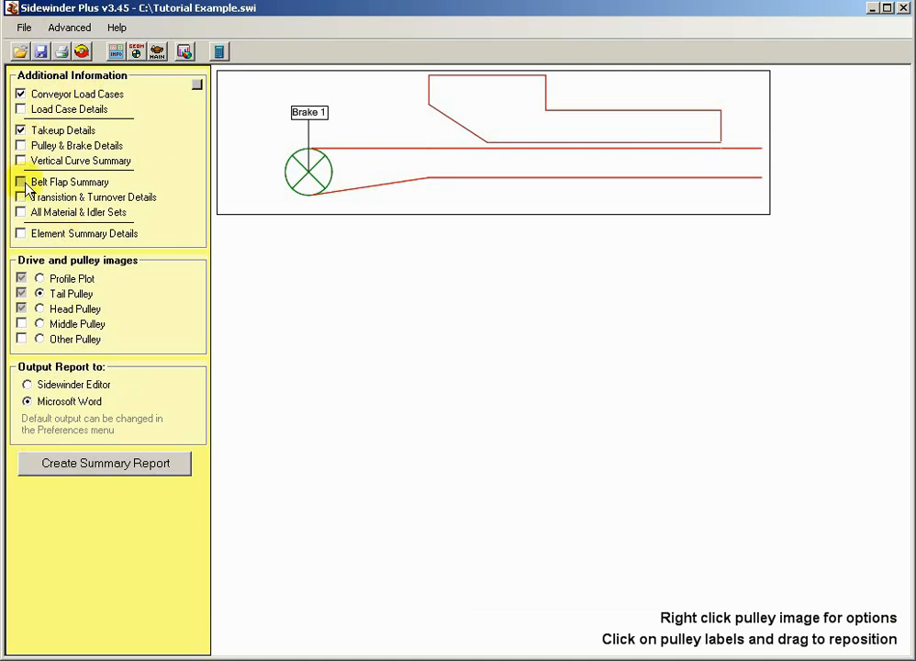
{"action": "left_click", "coordinate": [20, 182]}
{"action": "left_click", "coordinate": [197, 85]}
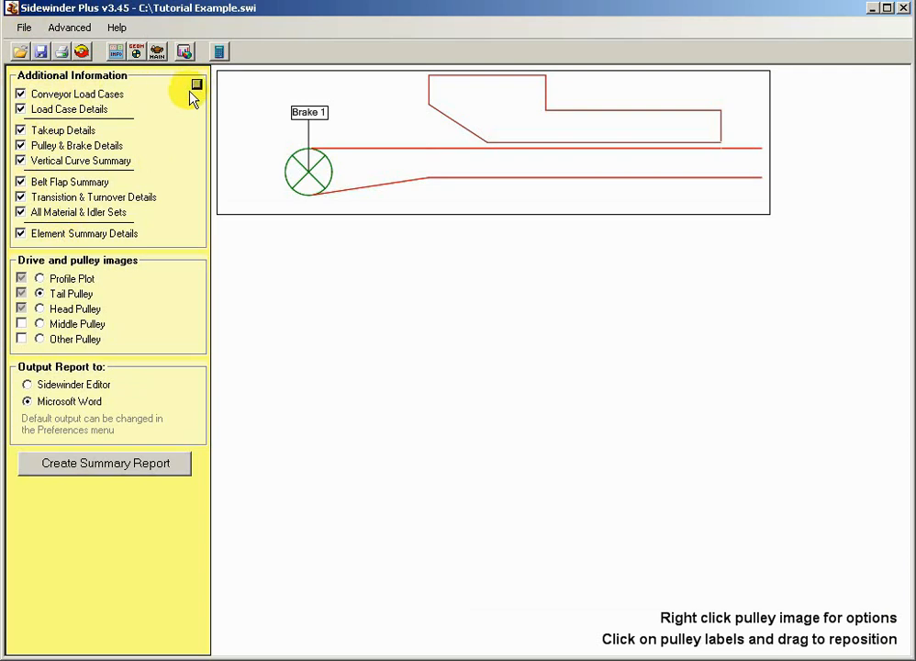
{"action": "left_click", "coordinate": [197, 86]}
{"action": "left_click", "coordinate": [196, 85]}
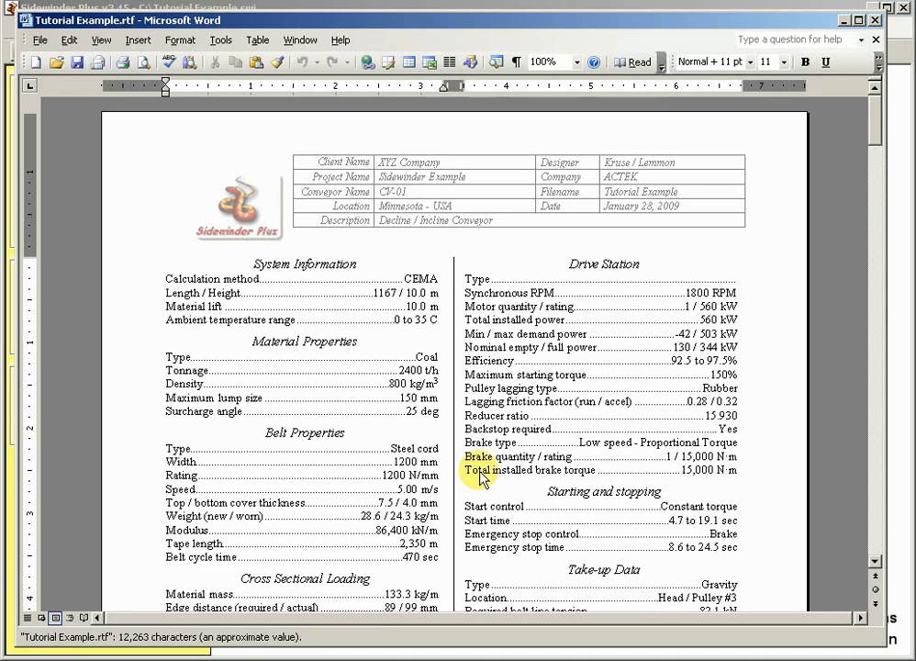
Examine the expanded report's summary pages and the Conveyor Load Cases section with its loading profile plots.
{"action": "scroll", "coordinate": [431, 459], "scroll_direction": "down", "scroll_amount": 12}
{"action": "scroll", "coordinate": [435, 459], "scroll_direction": "down", "scroll_amount": 18}
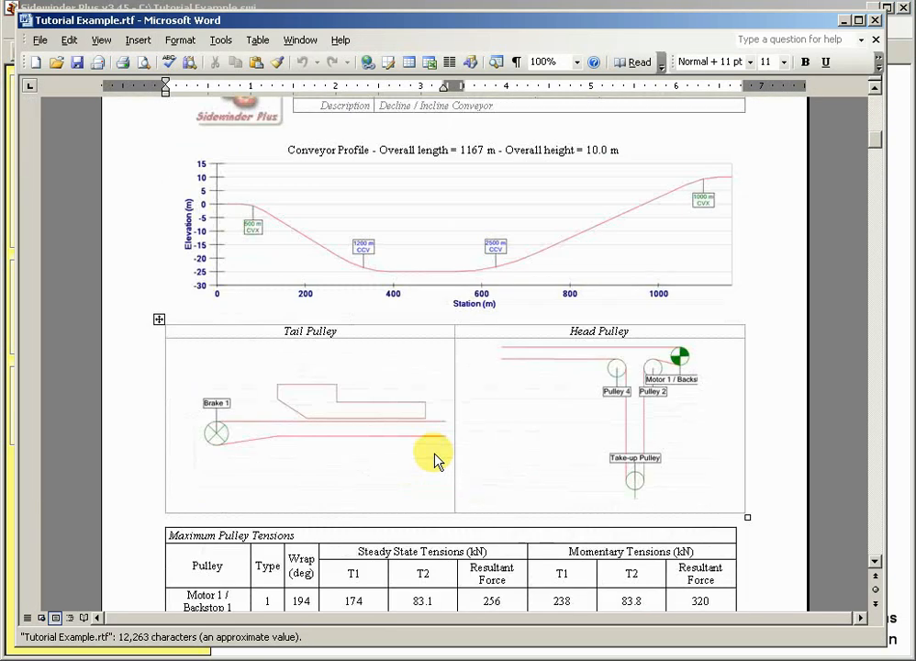
{"action": "scroll", "coordinate": [435, 458], "scroll_direction": "down", "scroll_amount": 7}
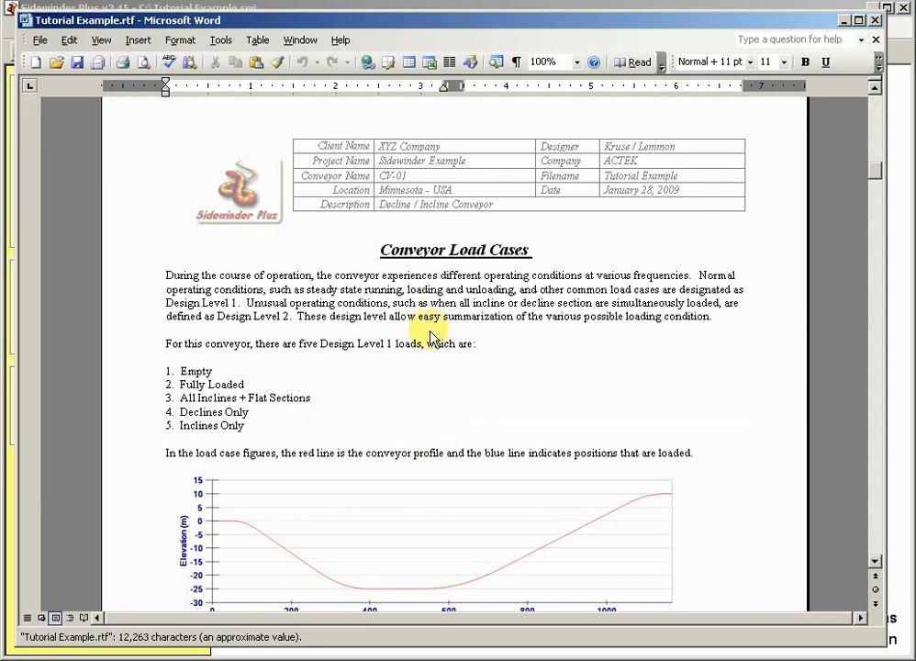
{"action": "scroll", "coordinate": [428, 342], "scroll_direction": "down", "scroll_amount": 4}
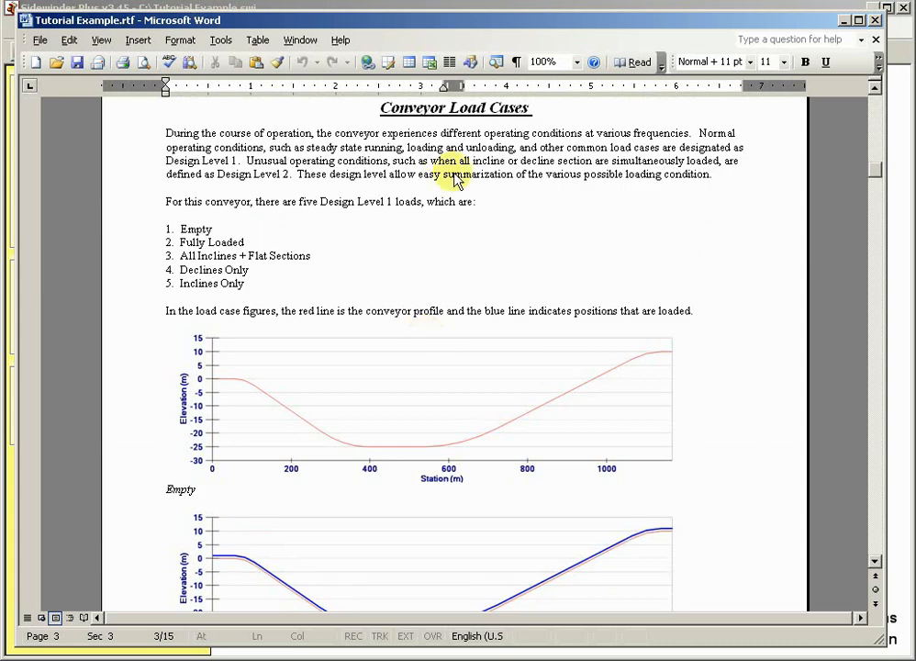
{"action": "scroll", "coordinate": [356, 192], "scroll_direction": "up", "scroll_amount": 1}
{"action": "scroll", "coordinate": [447, 323], "scroll_direction": "down", "scroll_amount": 5}
{"action": "scroll", "coordinate": [447, 323], "scroll_direction": "down", "scroll_amount": 20}
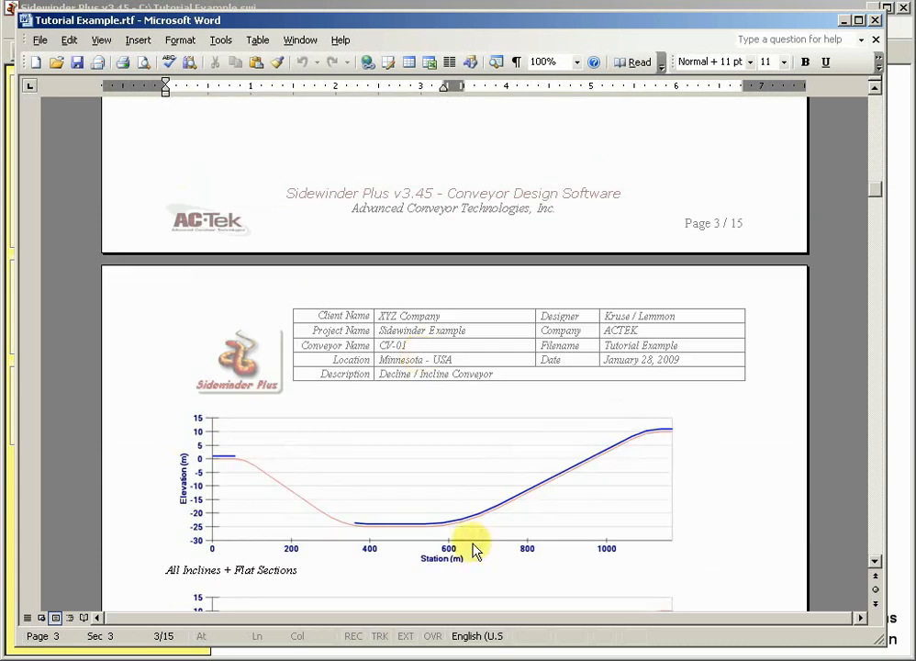
{"action": "scroll", "coordinate": [261, 483], "scroll_direction": "down", "scroll_amount": 3}
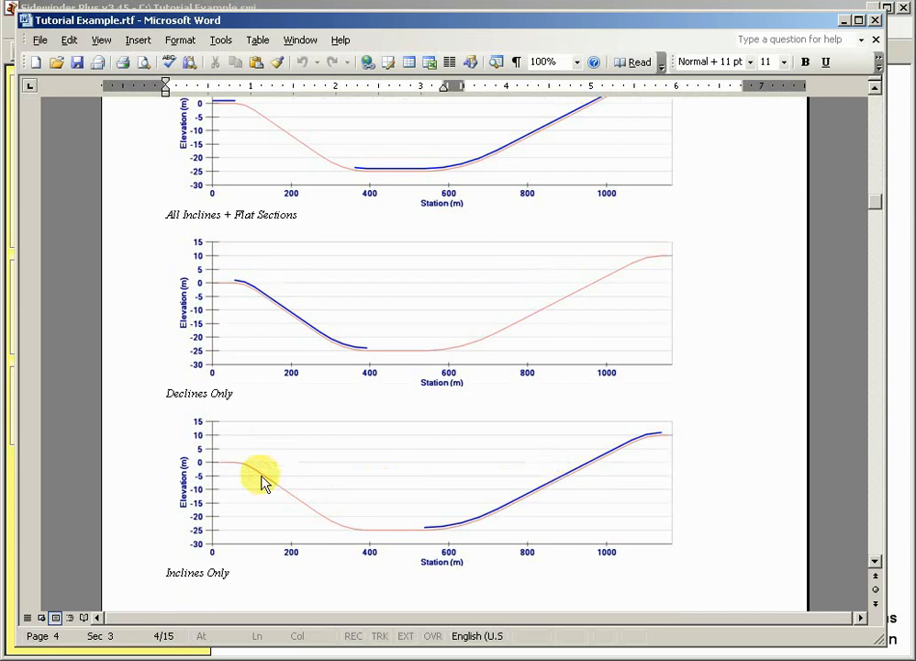
Examine the Load Case Details tables and the Takeup Details section with its take-up displacement chart.
{"action": "scroll", "coordinate": [548, 466], "scroll_direction": "down", "scroll_amount": 9}
{"action": "scroll", "coordinate": [549, 467], "scroll_direction": "down", "scroll_amount": 9}
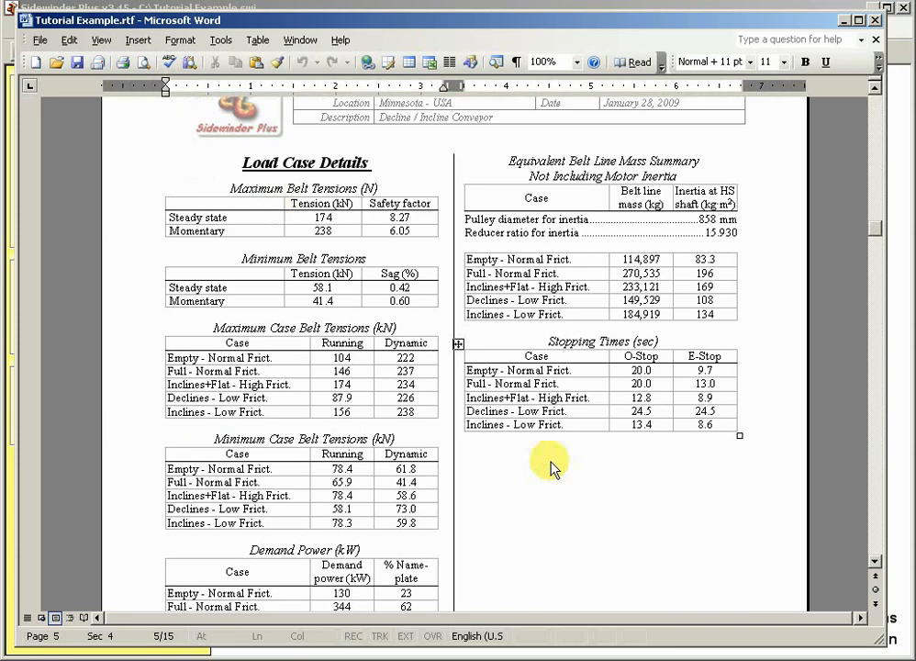
{"action": "scroll", "coordinate": [413, 363], "scroll_direction": "down", "scroll_amount": 2}
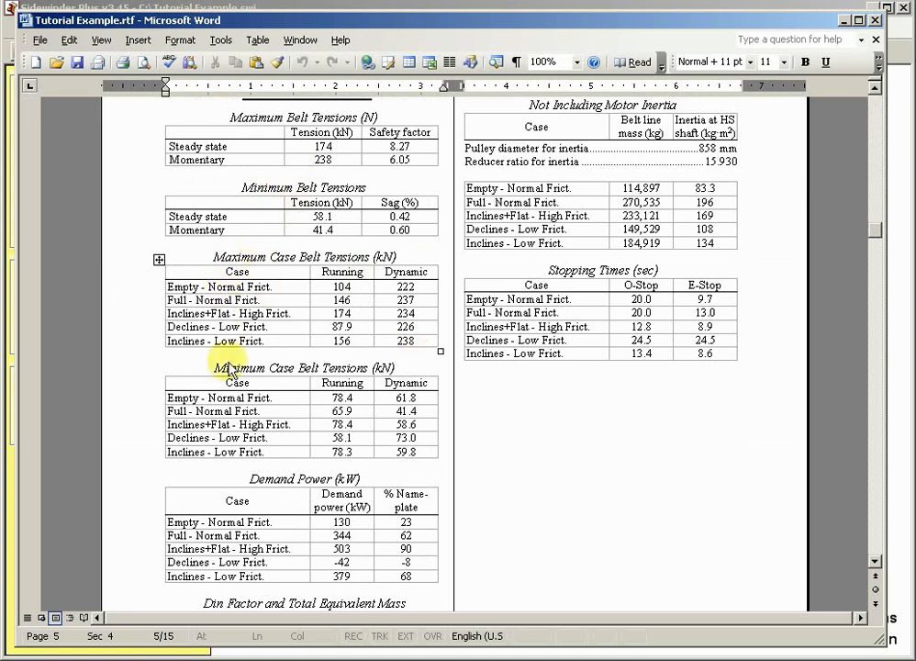
{"action": "scroll", "coordinate": [261, 468], "scroll_direction": "down", "scroll_amount": 4}
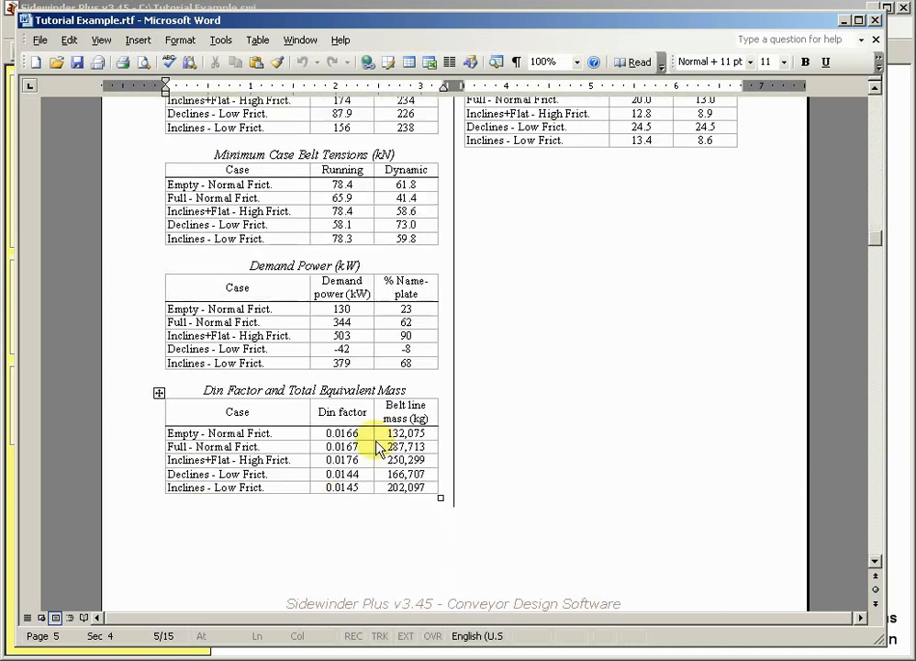
{"action": "scroll", "coordinate": [514, 193], "scroll_direction": "down", "scroll_amount": 15}
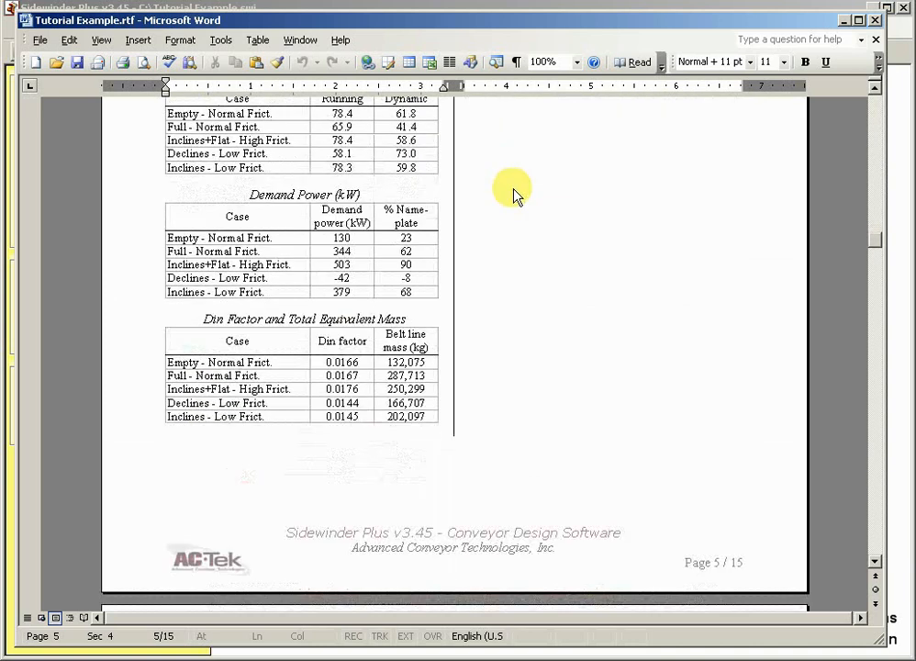
{"action": "scroll", "coordinate": [541, 344], "scroll_direction": "down", "scroll_amount": 6}
{"action": "scroll", "coordinate": [541, 341], "scroll_direction": "up", "scroll_amount": 2}
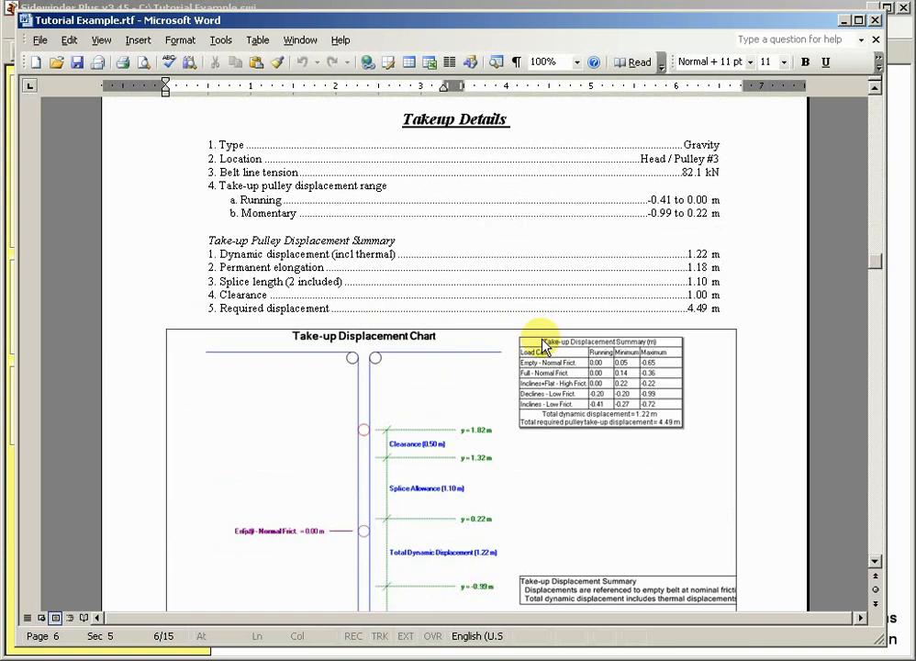
{"action": "scroll", "coordinate": [532, 344], "scroll_direction": "down", "scroll_amount": 2}
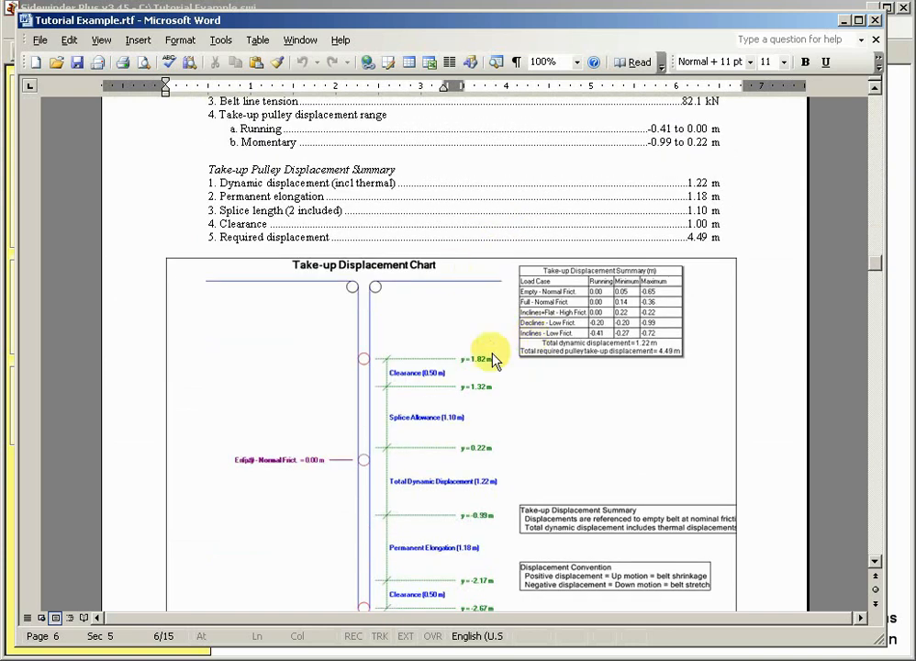
{"action": "scroll", "coordinate": [491, 358], "scroll_direction": "down", "scroll_amount": 4}
{"action": "scroll", "coordinate": [501, 364], "scroll_direction": "up", "scroll_amount": 5}
{"action": "scroll", "coordinate": [468, 360], "scroll_direction": "down", "scroll_amount": 7}
Examine the remaining report sections, from Pulley & Brake Details through the element tension tables on the last page.
{"action": "scroll", "coordinate": [458, 356], "scroll_direction": "down", "scroll_amount": 12}
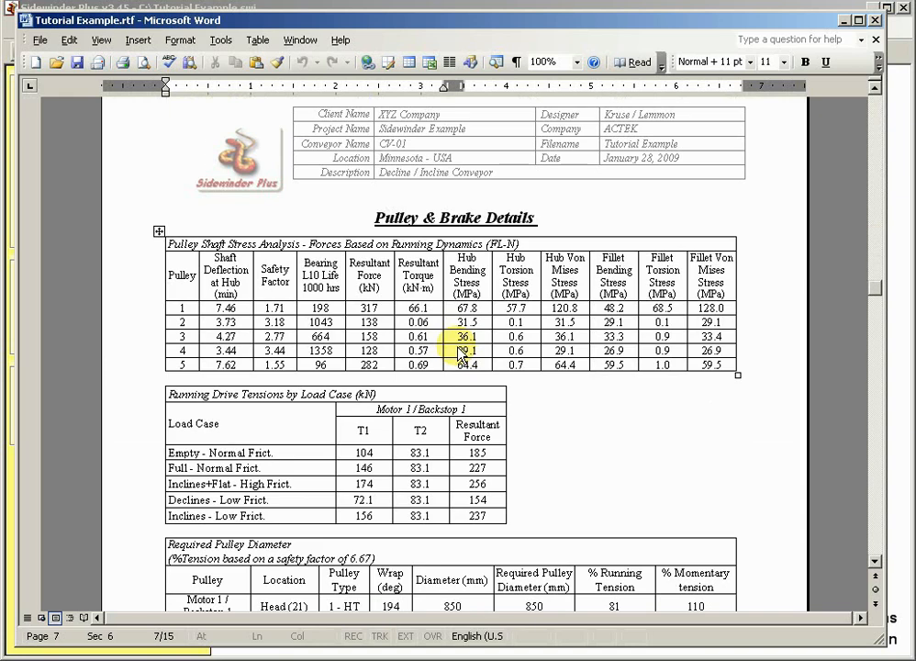
{"action": "scroll", "coordinate": [459, 354], "scroll_direction": "down", "scroll_amount": 20}
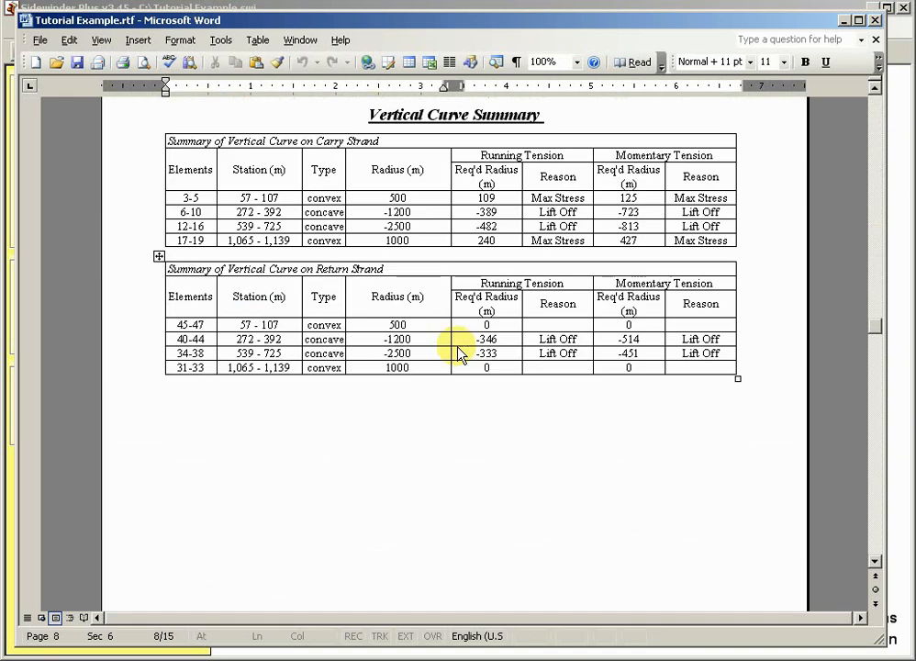
{"action": "scroll", "coordinate": [511, 368], "scroll_direction": "down", "scroll_amount": 20}
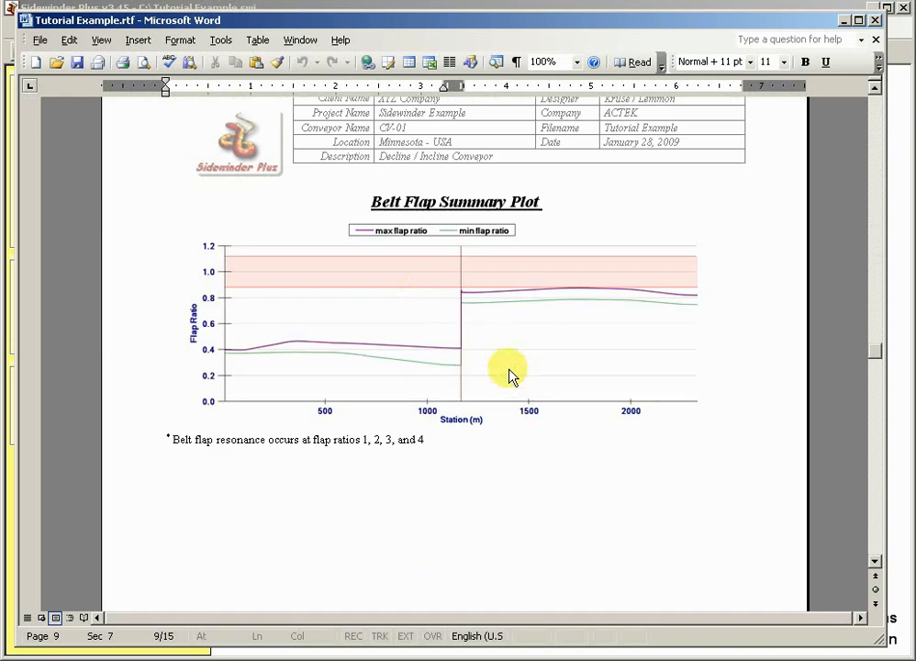
{"action": "scroll", "coordinate": [401, 298], "scroll_direction": "down", "scroll_amount": 15}
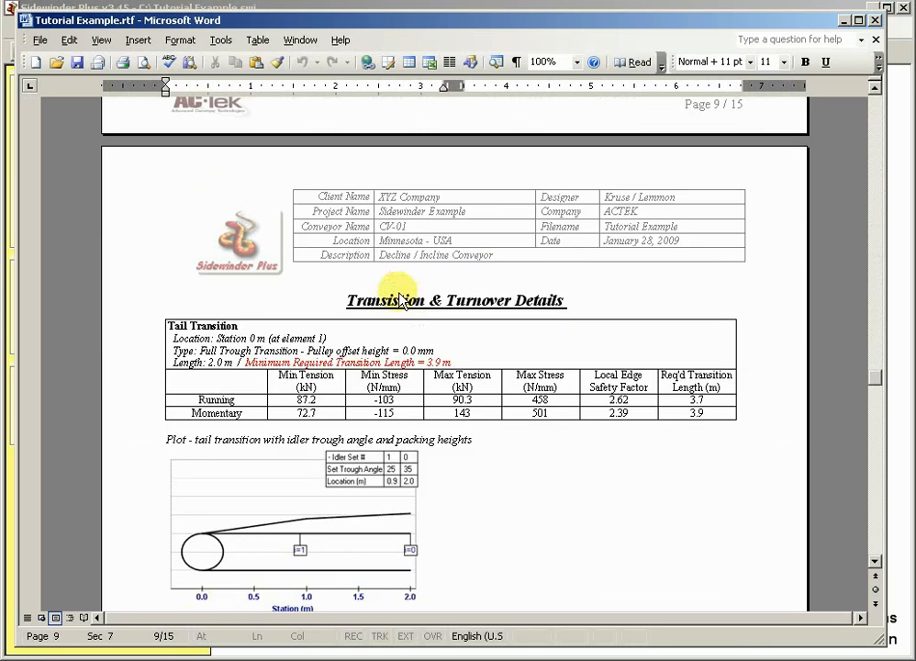
{"action": "scroll", "coordinate": [556, 399], "scroll_direction": "down", "scroll_amount": 20}
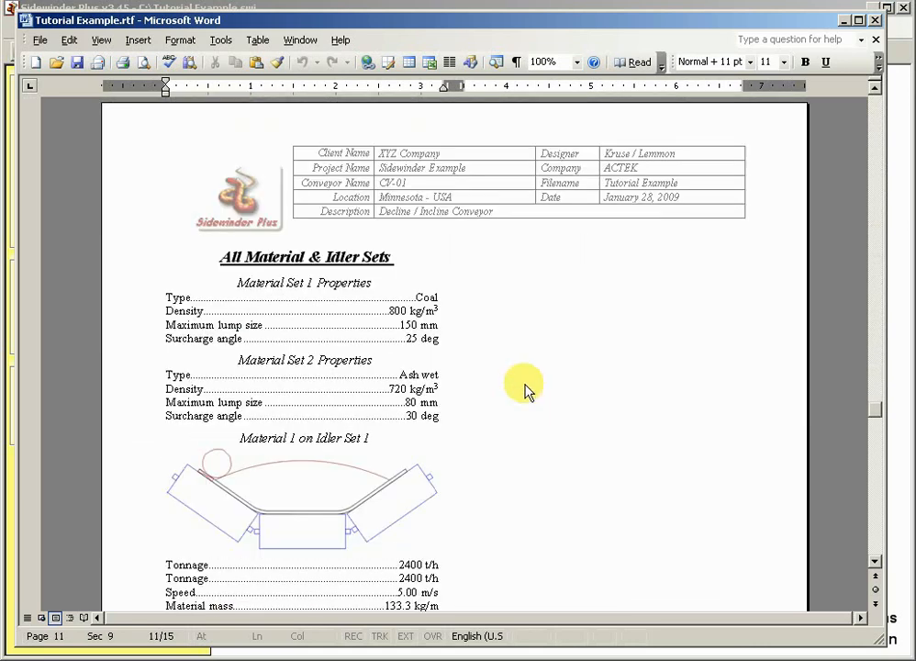
{"action": "scroll", "coordinate": [524, 388], "scroll_direction": "down", "scroll_amount": 5}
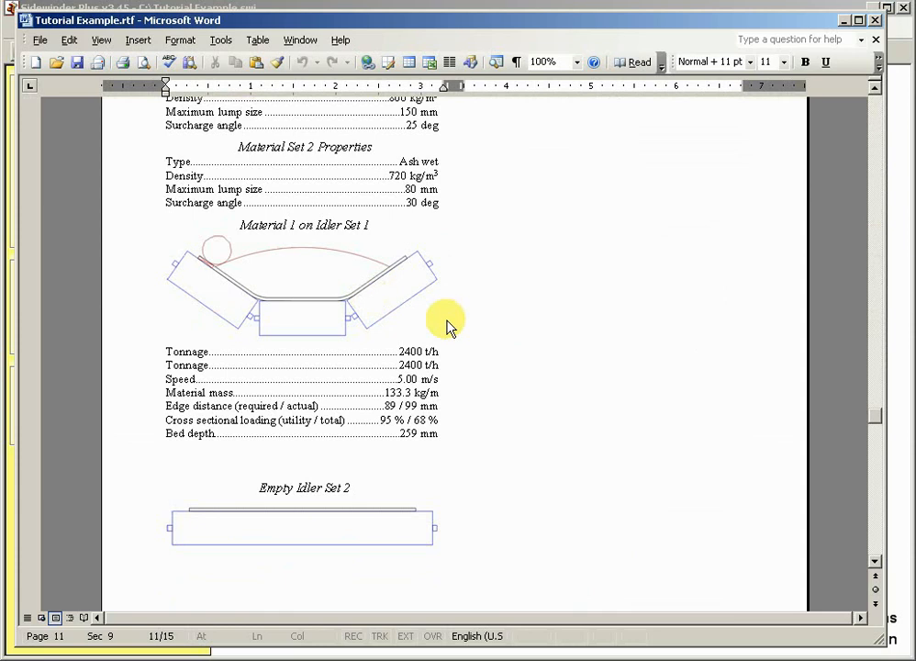
{"action": "scroll", "coordinate": [449, 326], "scroll_direction": "down", "scroll_amount": 15}
{"action": "scroll", "coordinate": [448, 326], "scroll_direction": "down", "scroll_amount": 20}
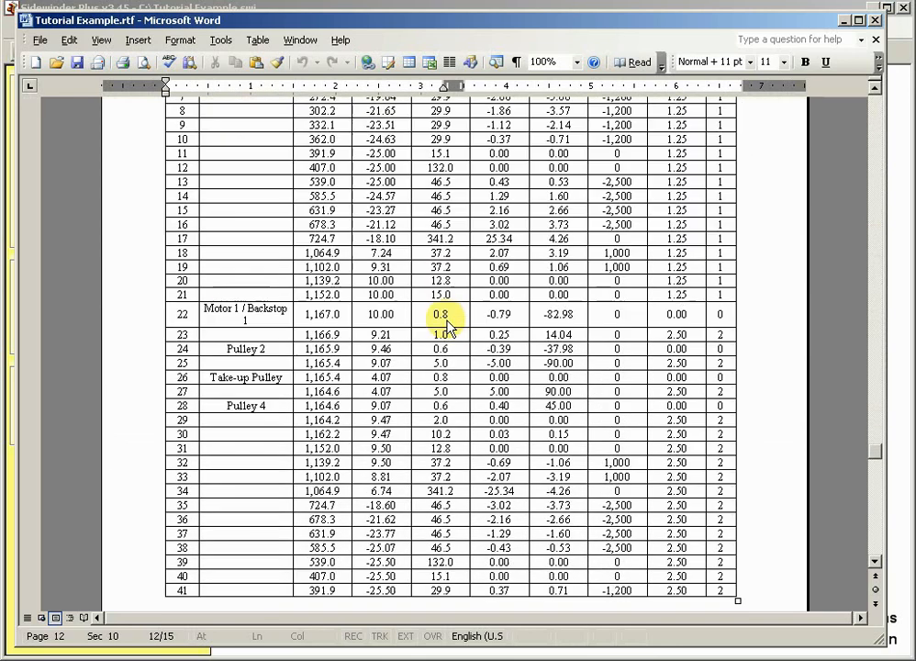
{"action": "scroll", "coordinate": [448, 326], "scroll_direction": "down", "scroll_amount": 15}
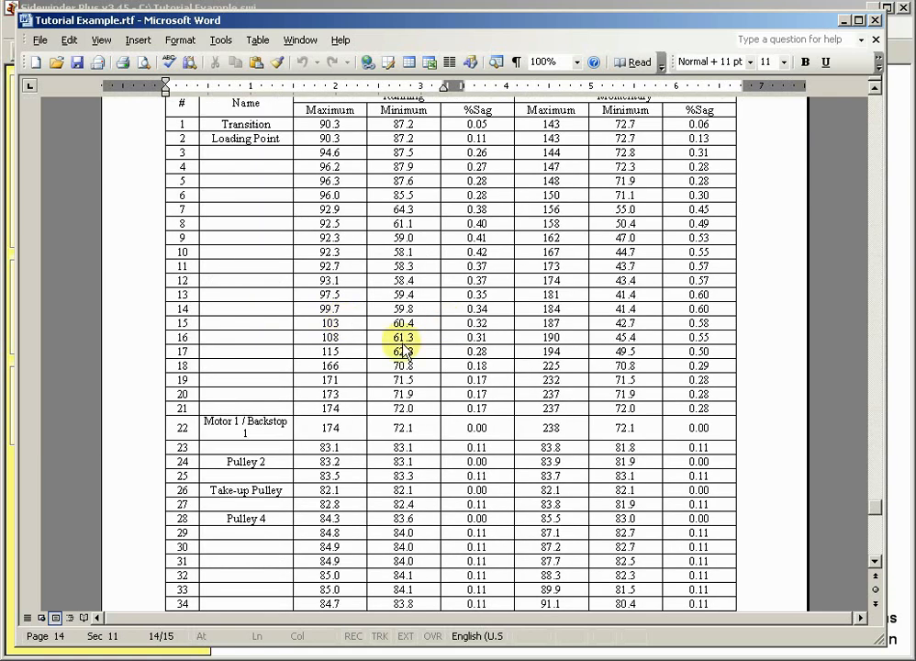
{"action": "scroll", "coordinate": [404, 352], "scroll_direction": "down", "scroll_amount": 15}
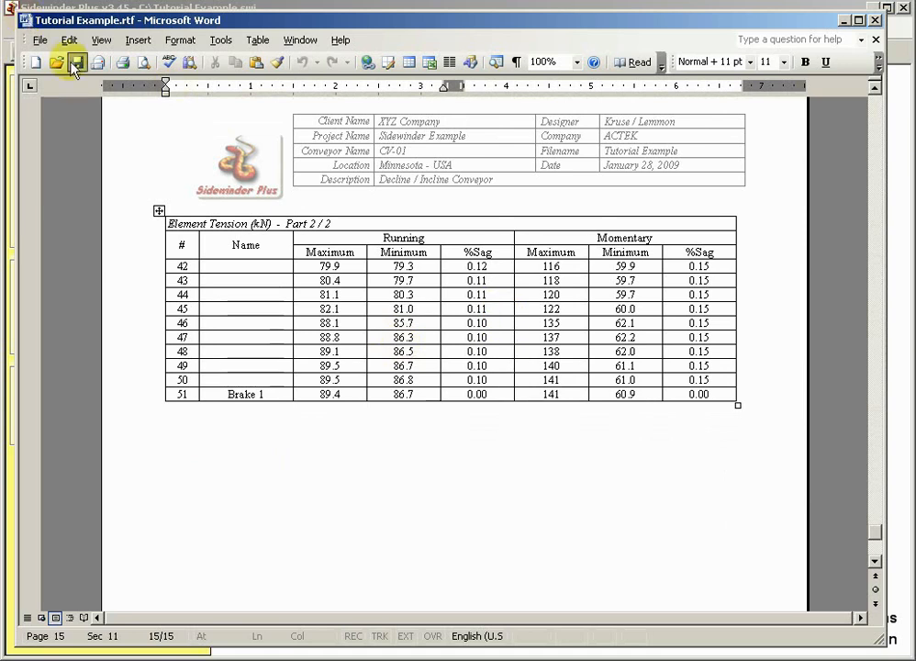
Switch back to Sidewinder Plus and exclude all the additional information sections from the report.
{"action": "left_click", "coordinate": [7, 19]}
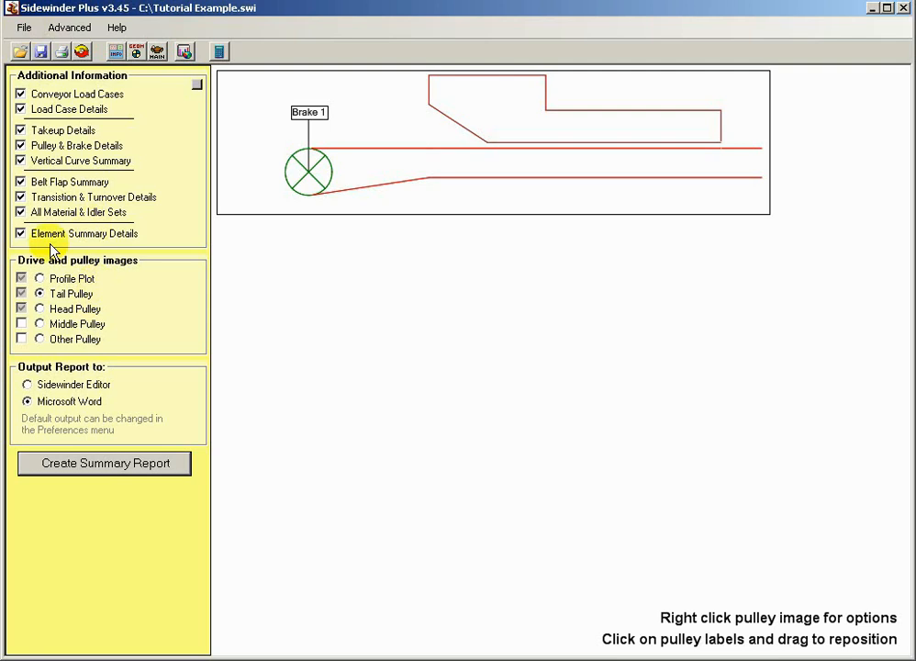
{"action": "left_click", "coordinate": [196, 84]}
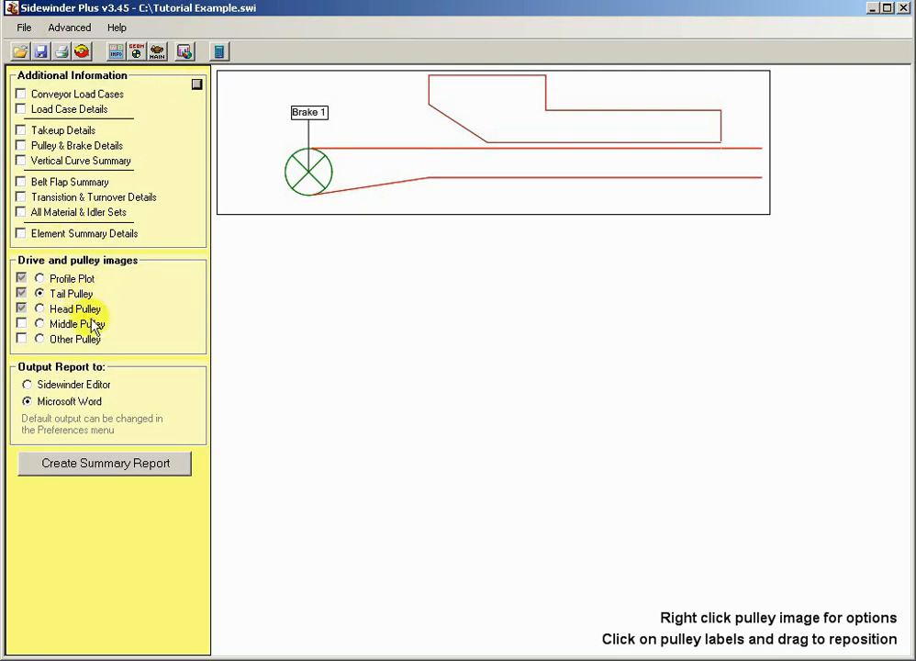
Show the profile plot image and reposition its four vertical curve labels (500 m, 1200 m, 2500 m and 1000 m) farther from the belt line.
{"action": "left_click", "coordinate": [70, 280]}
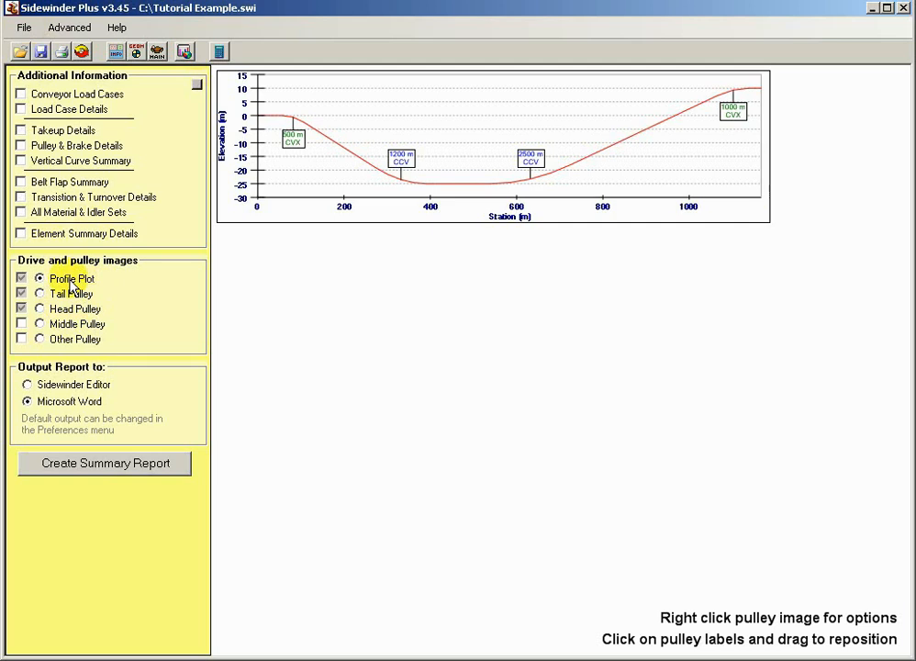
{"action": "left_click_drag", "start_coordinate": [294, 141], "coordinate": [287, 161]}
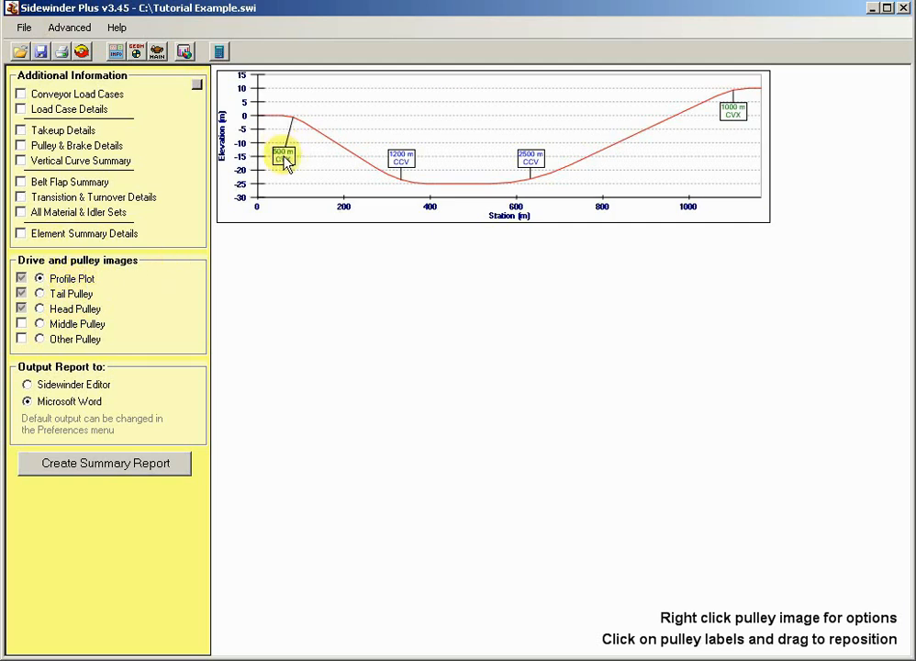
{"action": "left_click_drag", "start_coordinate": [400, 158], "coordinate": [414, 154]}
{"action": "left_click_drag", "start_coordinate": [530, 158], "coordinate": [516, 152]}
{"action": "left_click_drag", "start_coordinate": [734, 112], "coordinate": [746, 135]}
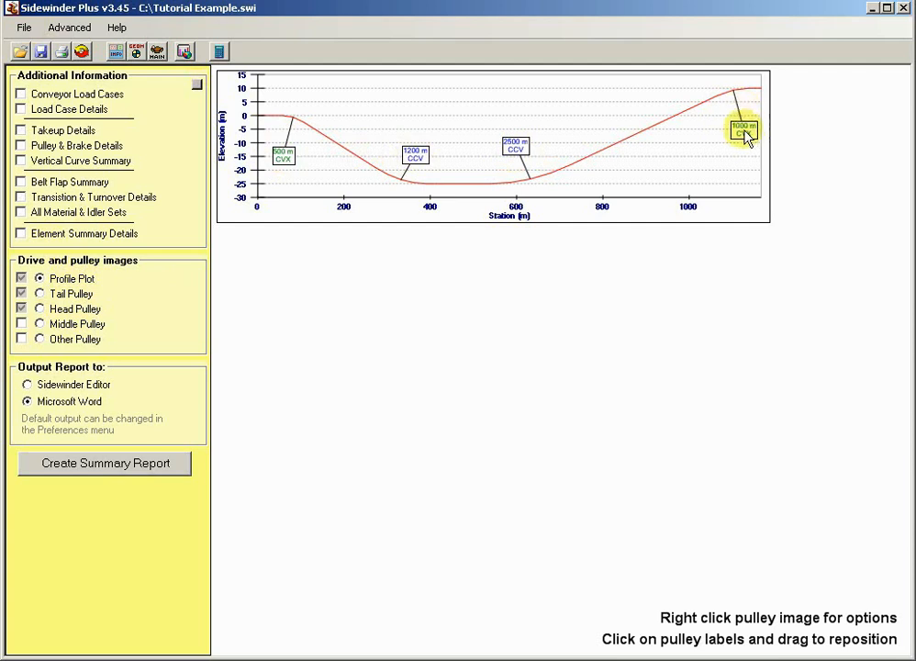
Pan the Tail Pulley image slightly to the left and try a new position for the Brake 1 label.
{"action": "left_click", "coordinate": [40, 292]}
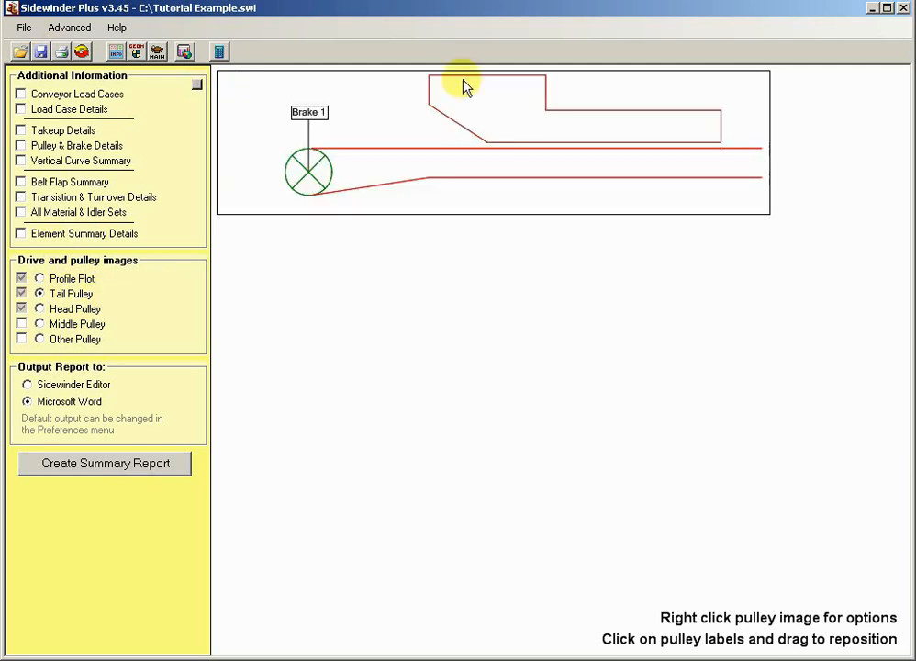
{"action": "right_click", "coordinate": [420, 145]}
{"action": "left_click", "coordinate": [477, 187]}
{"action": "left_click_drag", "start_coordinate": [443, 152], "coordinate": [427, 154]}
{"action": "mouse_move", "coordinate": [293, 116]}
{"action": "left_mouse_down"}
{"action": "mouse_move", "coordinate": [324, 117]}
{"action": "mouse_move", "coordinate": [308, 125]}
{"action": "left_mouse_up"}
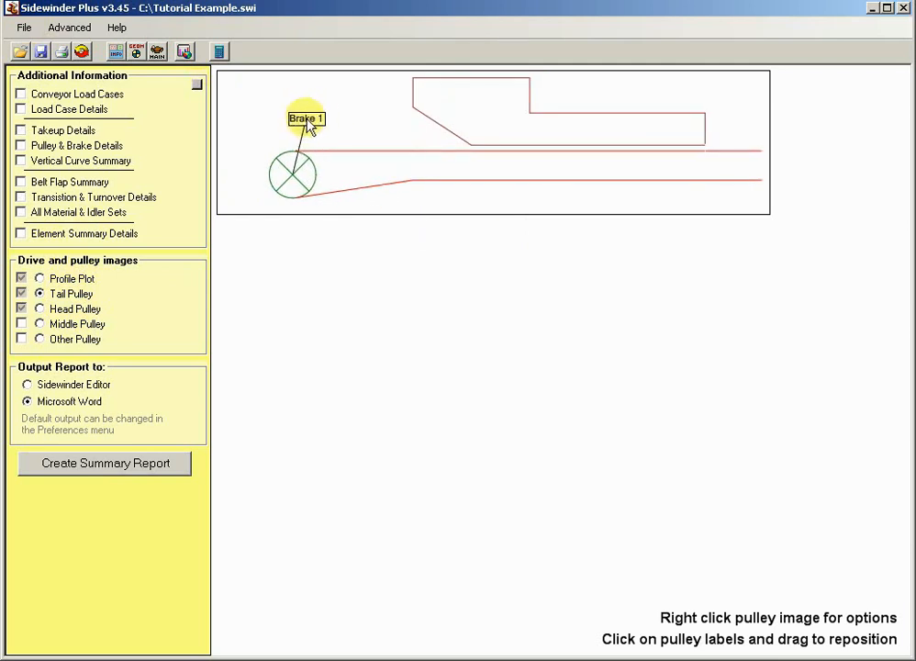
Change the tail pulley's label to "Brake - 50 kN Constant Torque" and shift it slightly to the right.
{"action": "right_click", "coordinate": [308, 125]}
{"action": "right_click", "coordinate": [293, 118]}
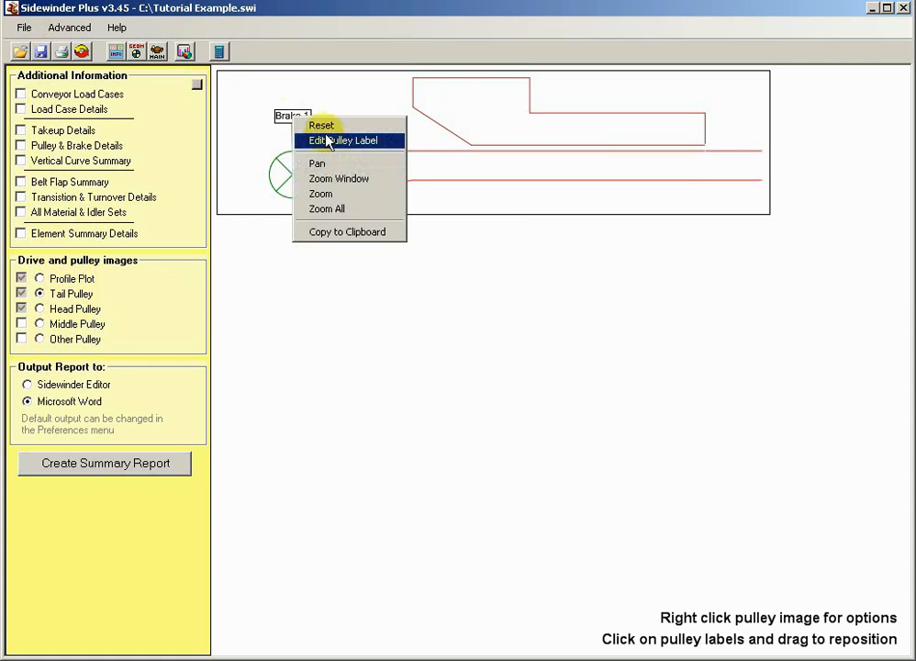
{"action": "left_click", "coordinate": [336, 154]}
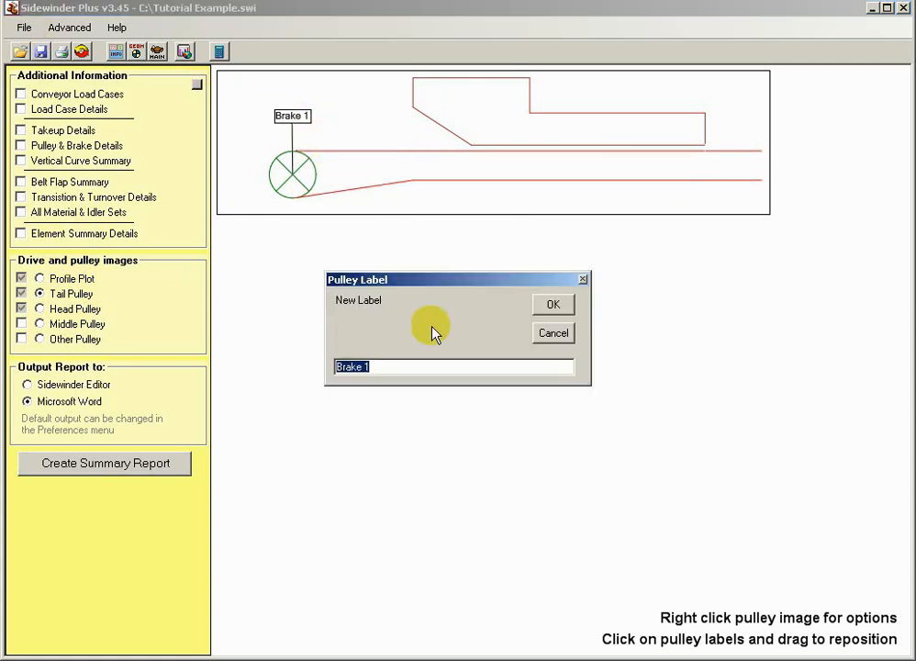
{"action": "type", "text": "Brake - 50 kN Co"}
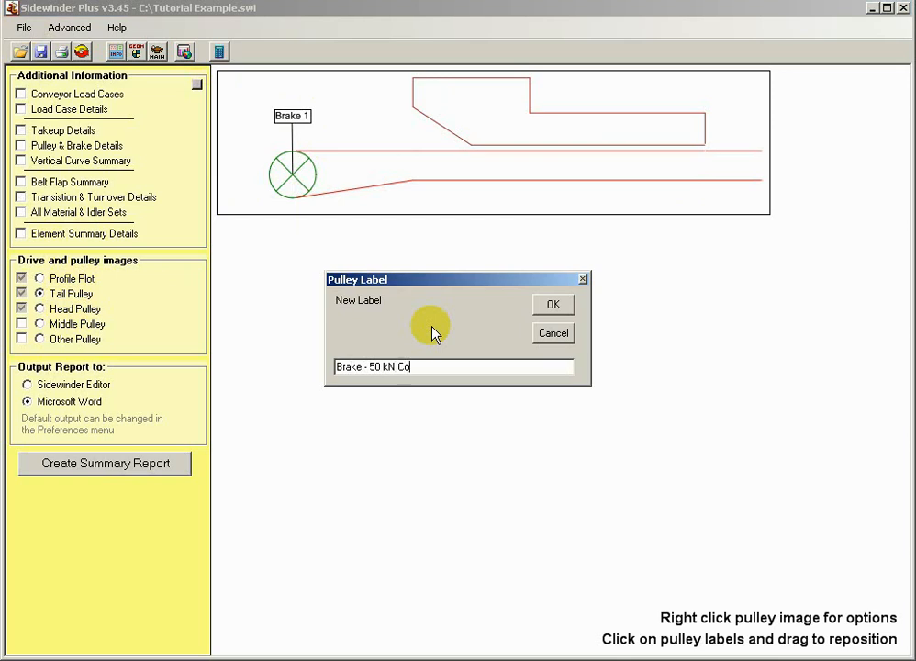
{"action": "type", "text": "nstant Torque"}
{"action": "key", "text": "Return"}
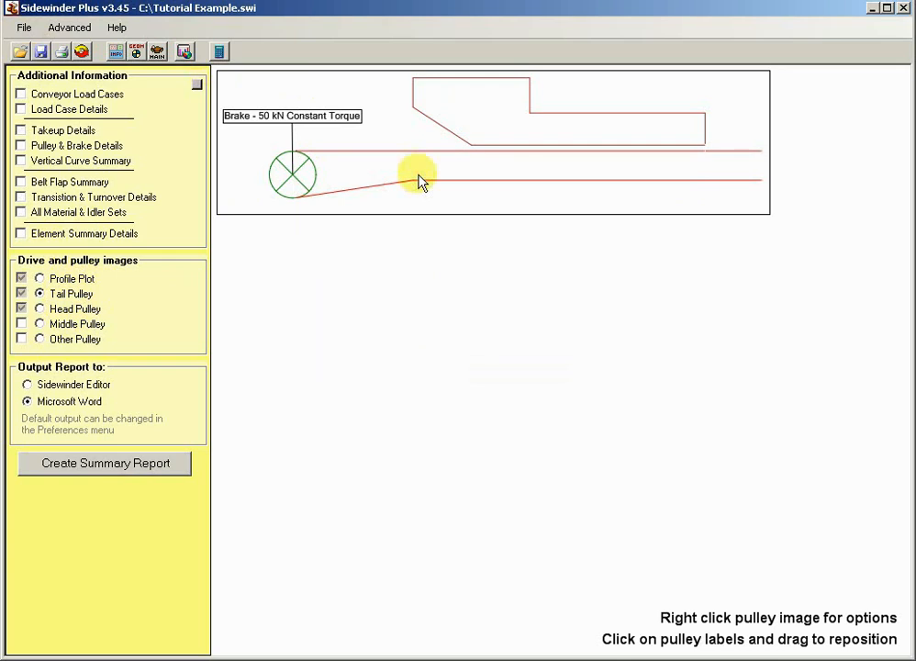
{"action": "left_click_drag", "start_coordinate": [296, 112], "coordinate": [319, 114]}
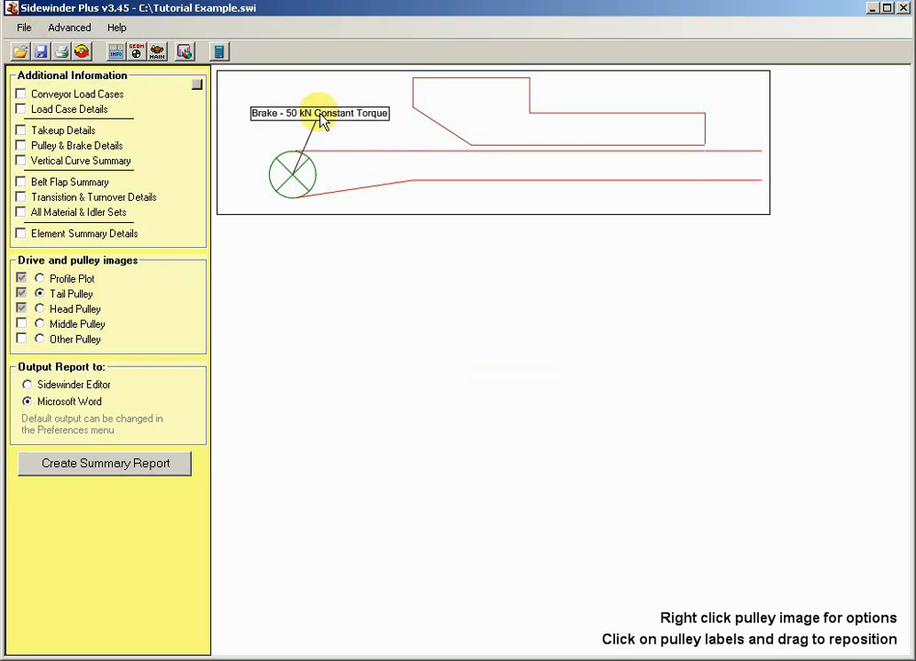
Reposition the Pulley 4, Pulley 2, Motor 1 / Backstop 1 and Take-up Pulley labels in the Head Pulley image so they clear the belt lines.
{"action": "left_click", "coordinate": [89, 312]}
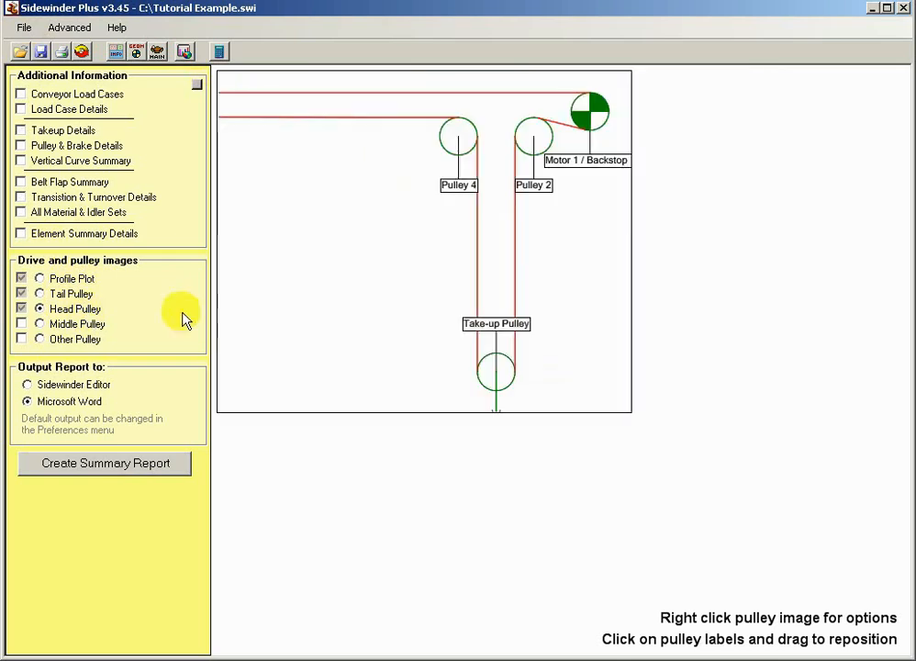
{"action": "left_click_drag", "start_coordinate": [448, 178], "coordinate": [430, 171]}
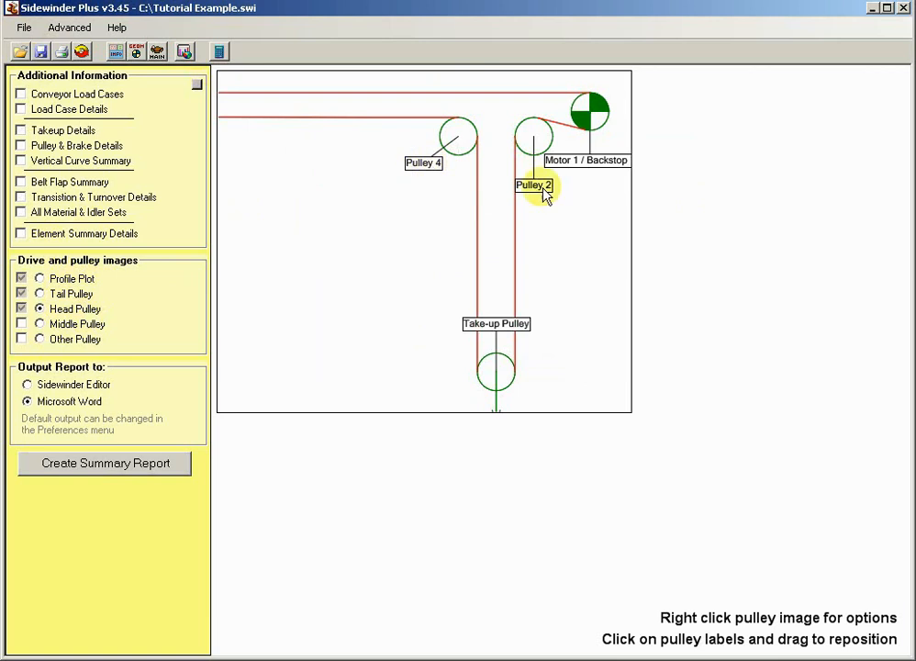
{"action": "left_click_drag", "start_coordinate": [540, 186], "coordinate": [495, 118]}
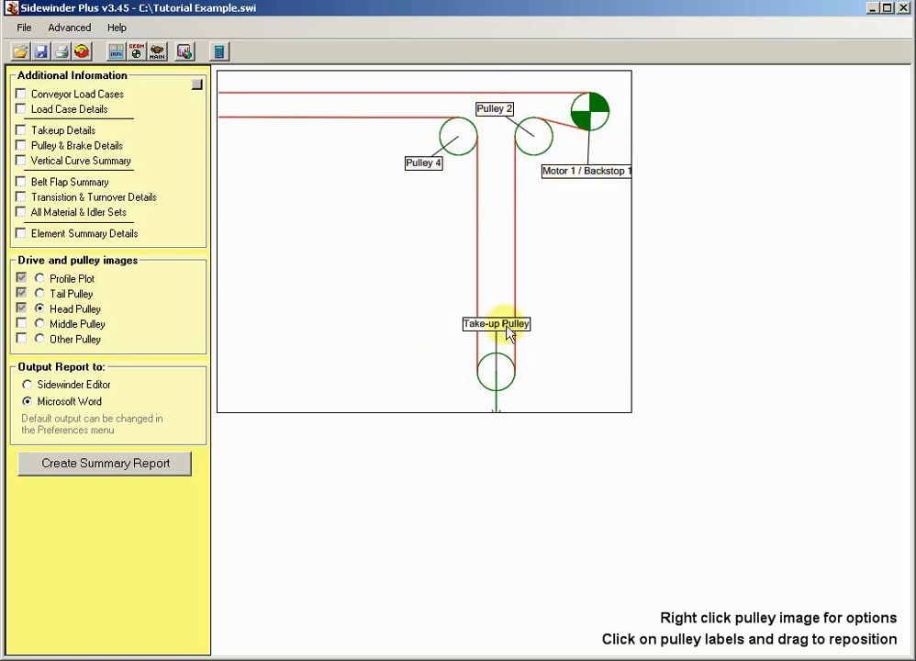
{"action": "left_click_drag", "start_coordinate": [500, 326], "coordinate": [412, 333]}
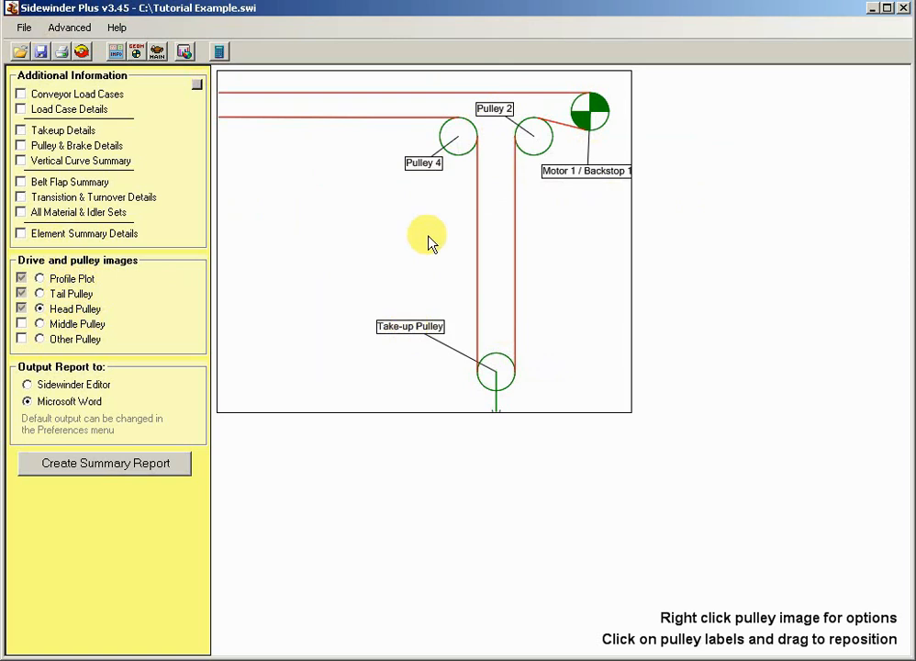
{"action": "left_click_drag", "start_coordinate": [595, 175], "coordinate": [578, 190]}
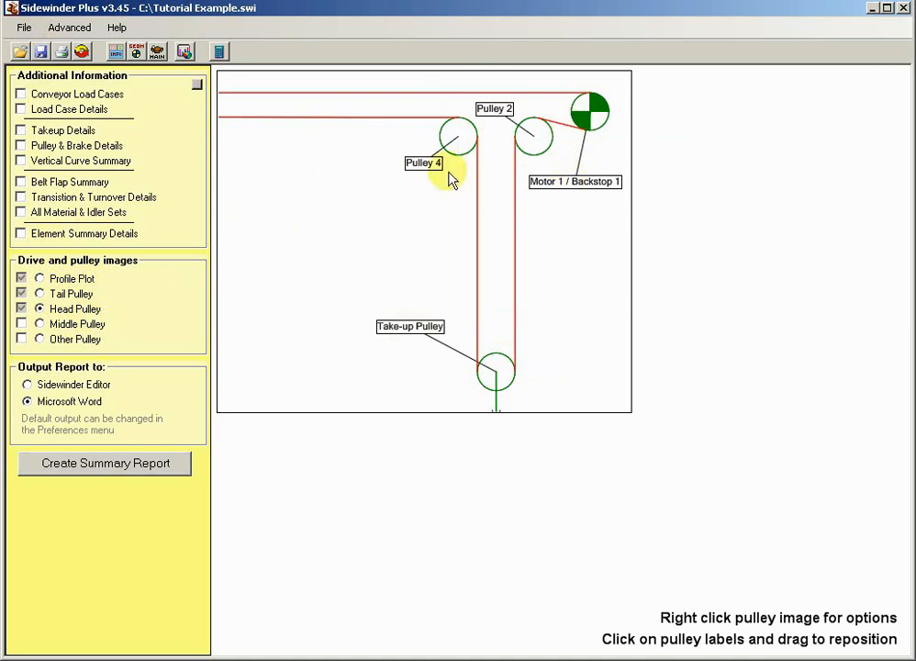
View the Middle Pulley image and bring up the Other Pulley image for editing.
{"action": "left_click", "coordinate": [72, 325]}
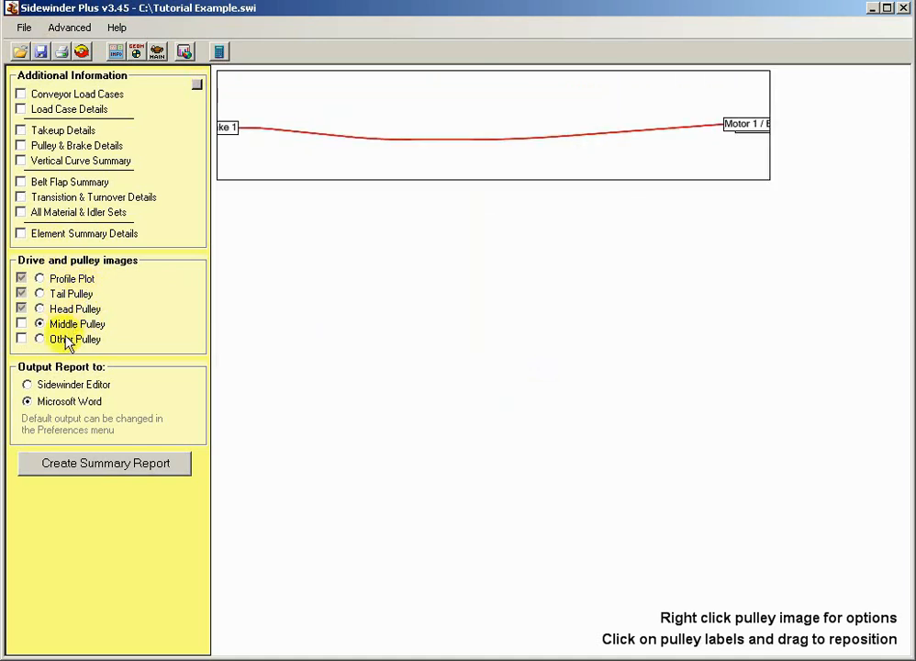
{"action": "left_click", "coordinate": [68, 339]}
{"action": "right_click", "coordinate": [723, 124]}
{"action": "left_click", "coordinate": [749, 143]}
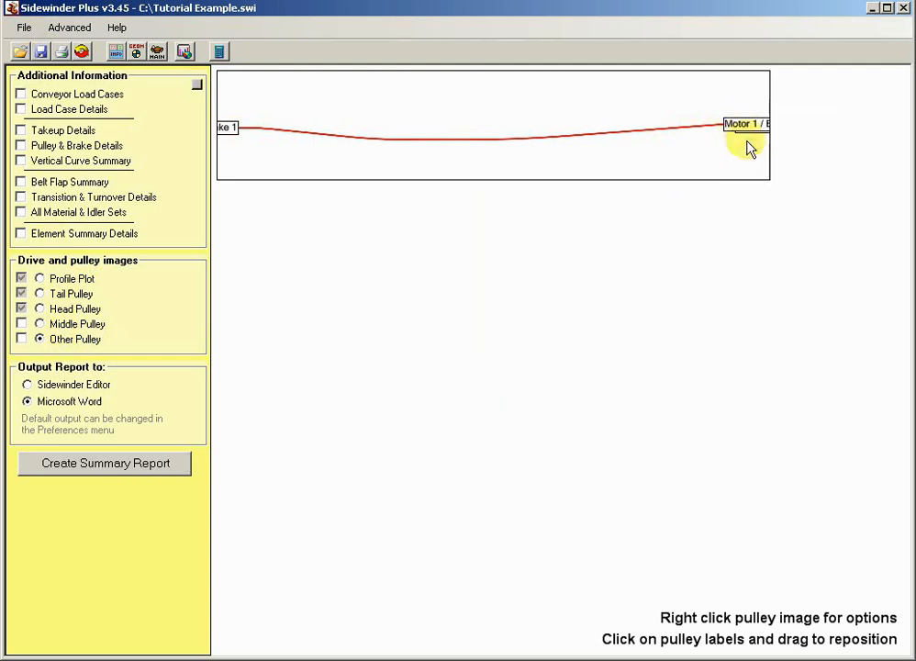
{"action": "left_click", "coordinate": [550, 334]}
Frame the Other Pulley image closely around the head drive, bend and take-up pulleys using Pan and Zoom Window.
{"action": "right_click", "coordinate": [668, 114]}
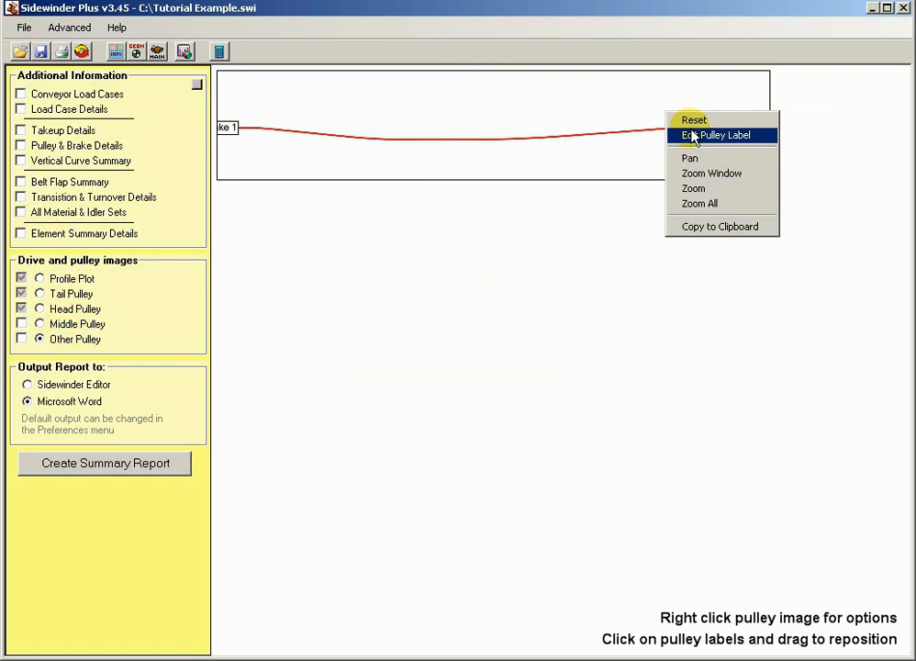
{"action": "left_click", "coordinate": [697, 156]}
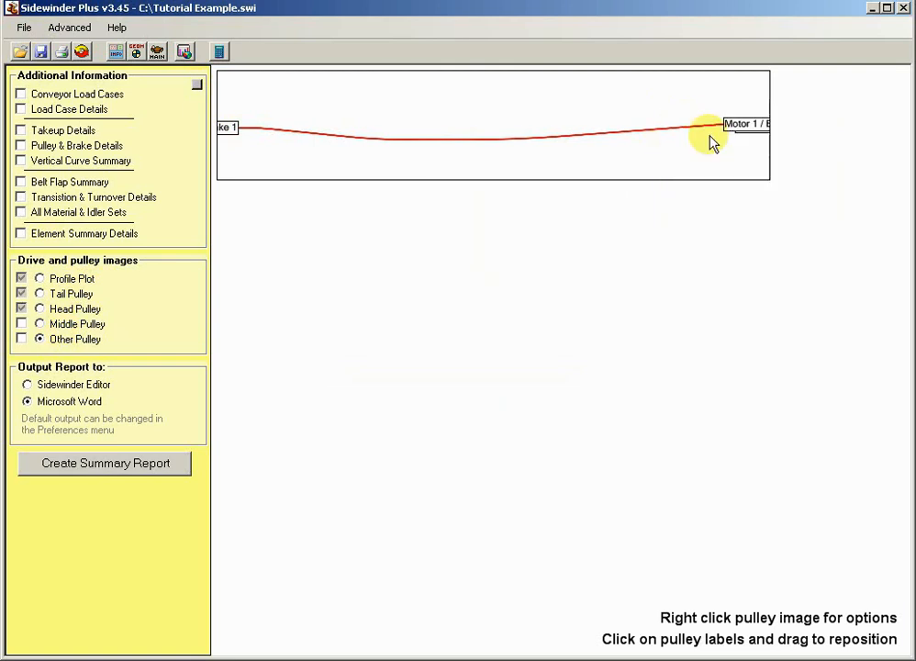
{"action": "left_click_drag", "start_coordinate": [779, 145], "coordinate": [664, 192]}
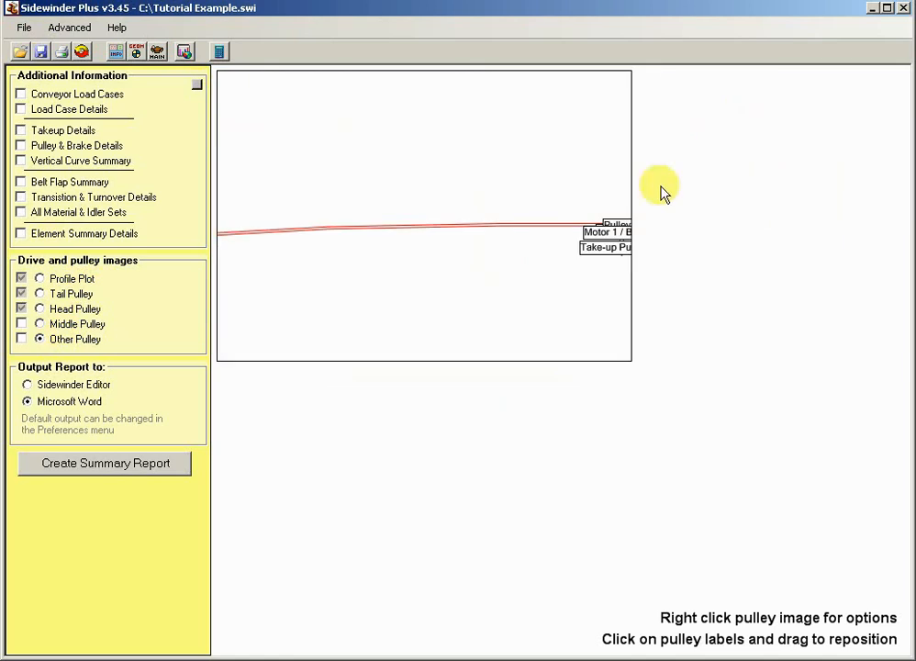
{"action": "right_click", "coordinate": [522, 241]}
{"action": "left_click", "coordinate": [551, 284]}
{"action": "left_click_drag", "start_coordinate": [552, 280], "coordinate": [455, 260]}
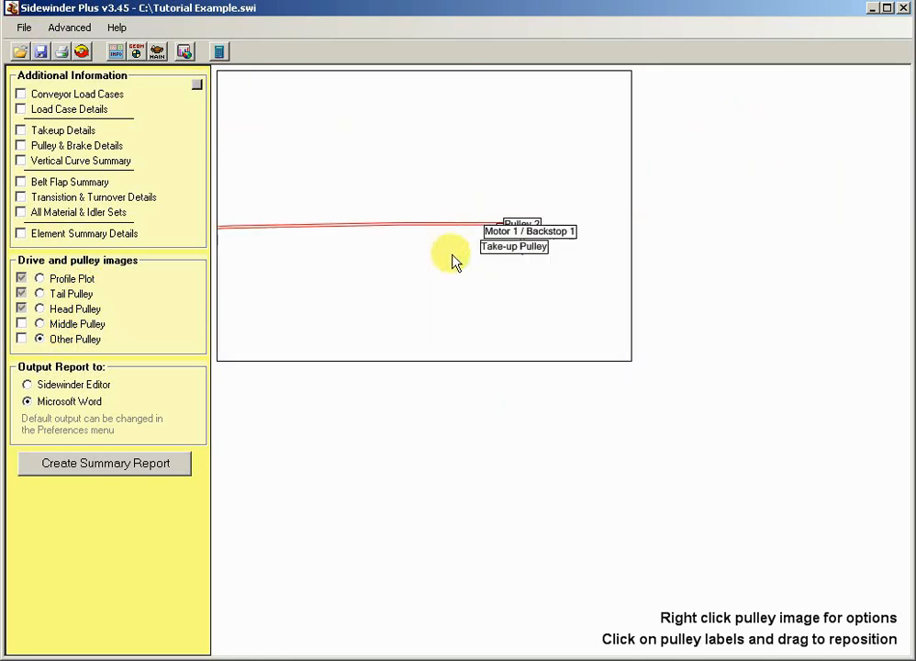
{"action": "right_click", "coordinate": [471, 194]}
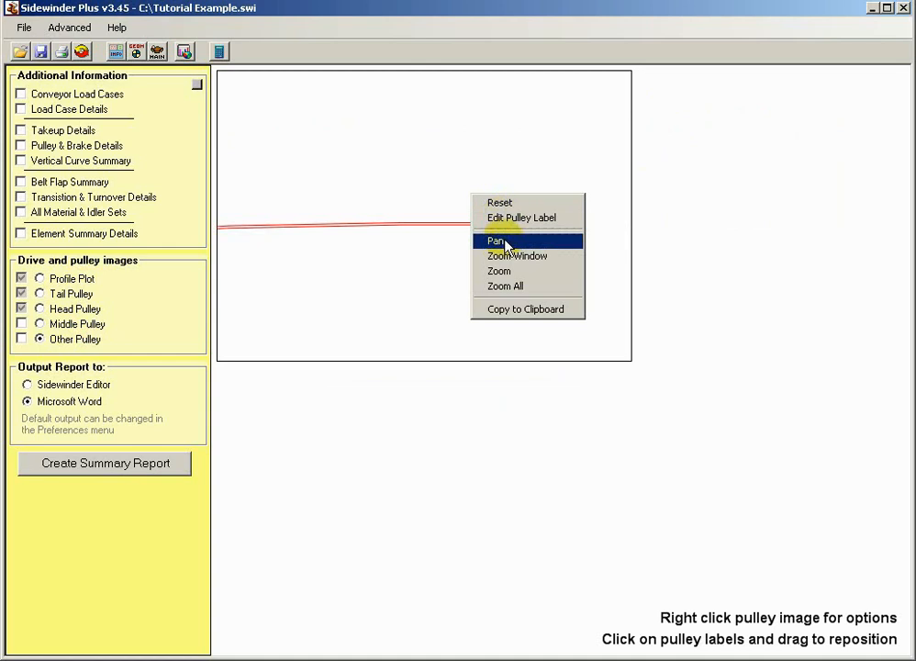
{"action": "left_click", "coordinate": [501, 257]}
{"action": "left_click_drag", "start_coordinate": [494, 212], "coordinate": [552, 264]}
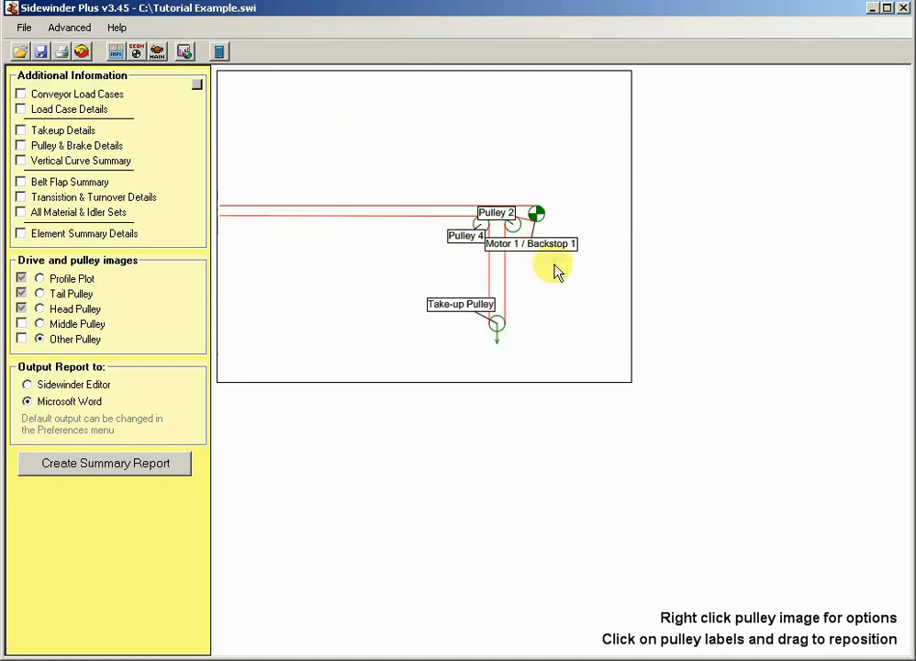
Spread out the Pulley 2, Pulley 4, Motor 1 / Backstop 1 and Take-up Pulley labels in the Other Pulley image.
{"action": "left_click_drag", "start_coordinate": [498, 211], "coordinate": [500, 177]}
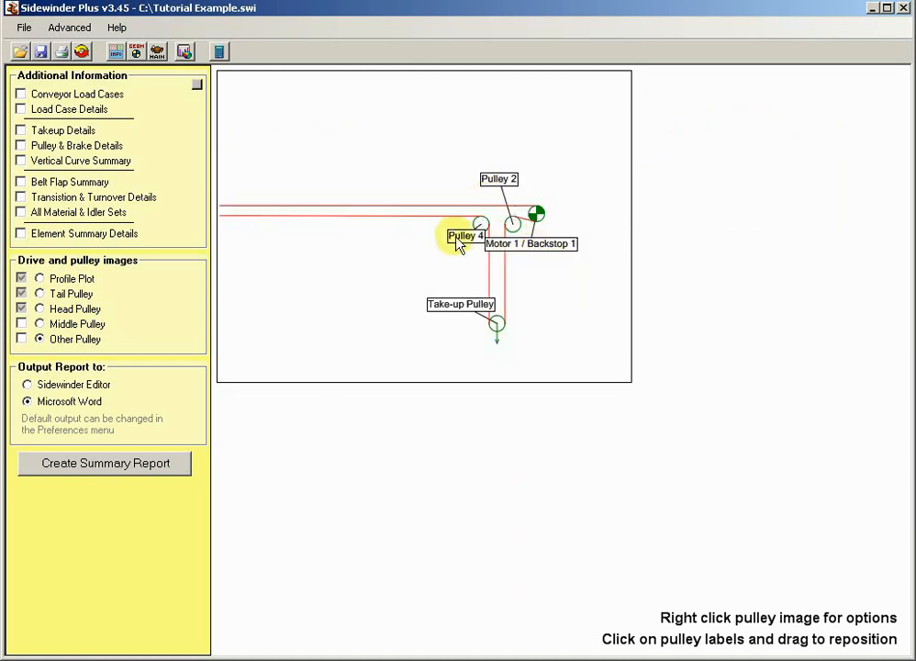
{"action": "left_click_drag", "start_coordinate": [462, 235], "coordinate": [580, 265]}
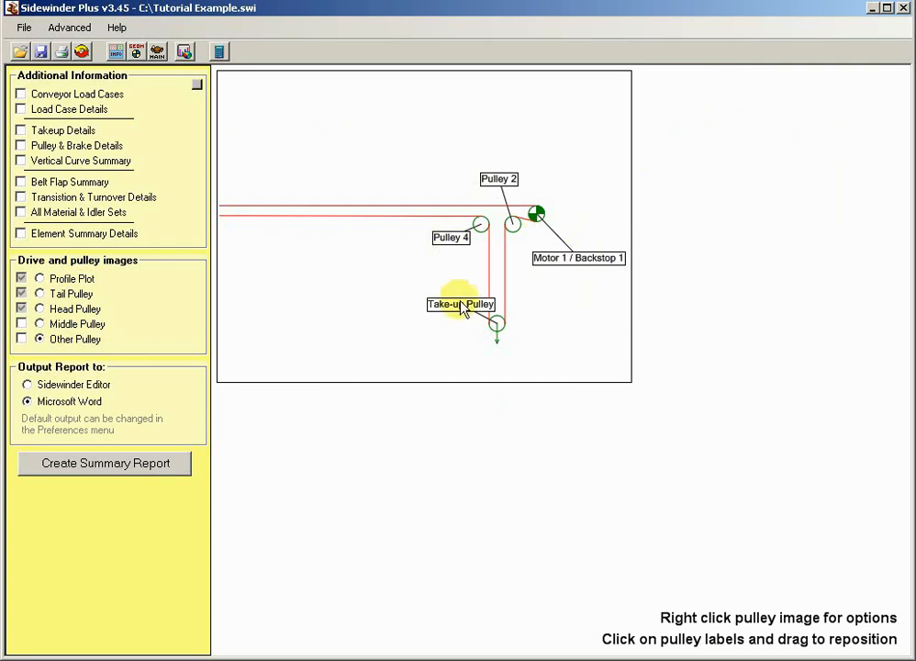
{"action": "left_click_drag", "start_coordinate": [459, 300], "coordinate": [446, 304]}
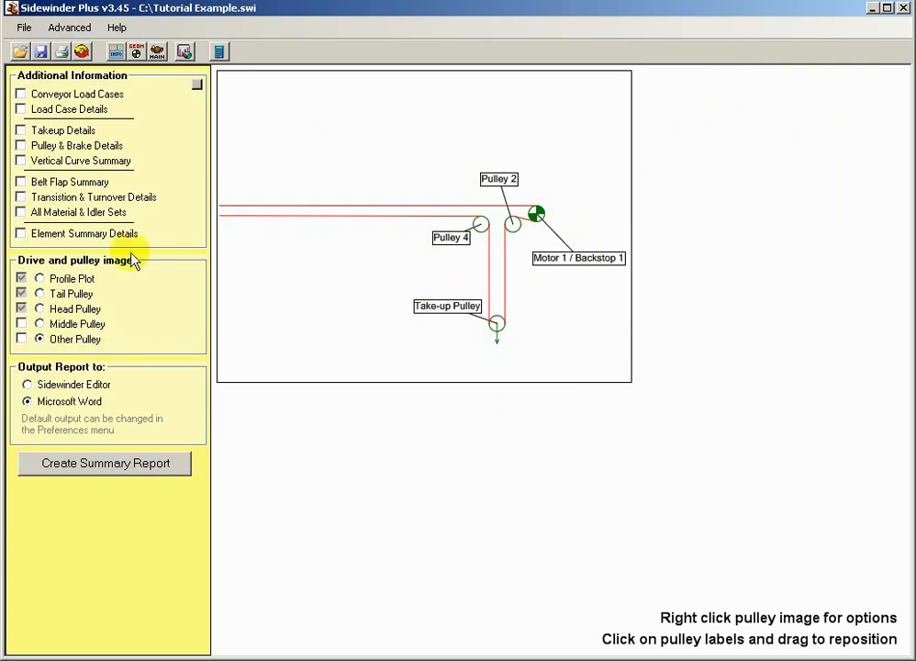
Include the Middle Pulley and Other Pulley images, look over the pulley images, and create the summary report in Microsoft Word.
{"action": "left_click", "coordinate": [77, 327]}
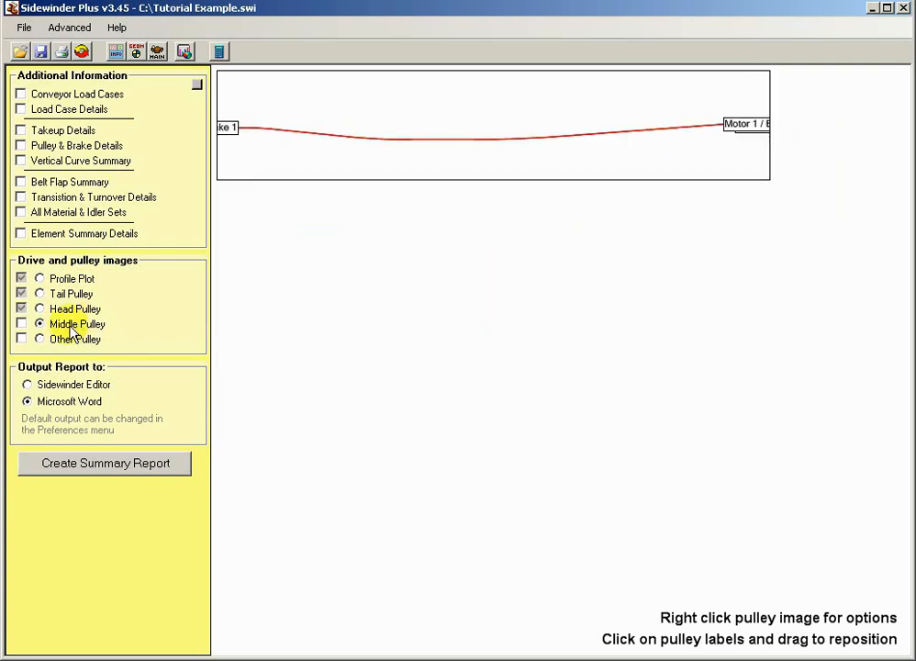
{"action": "left_click", "coordinate": [21, 338]}
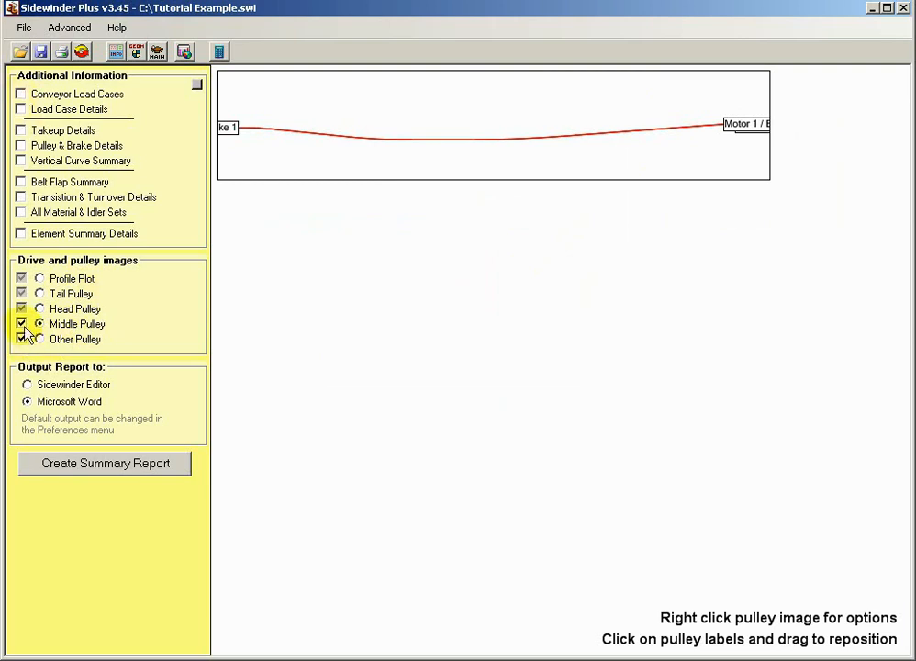
{"action": "left_click", "coordinate": [64, 295]}
{"action": "left_click", "coordinate": [66, 309]}
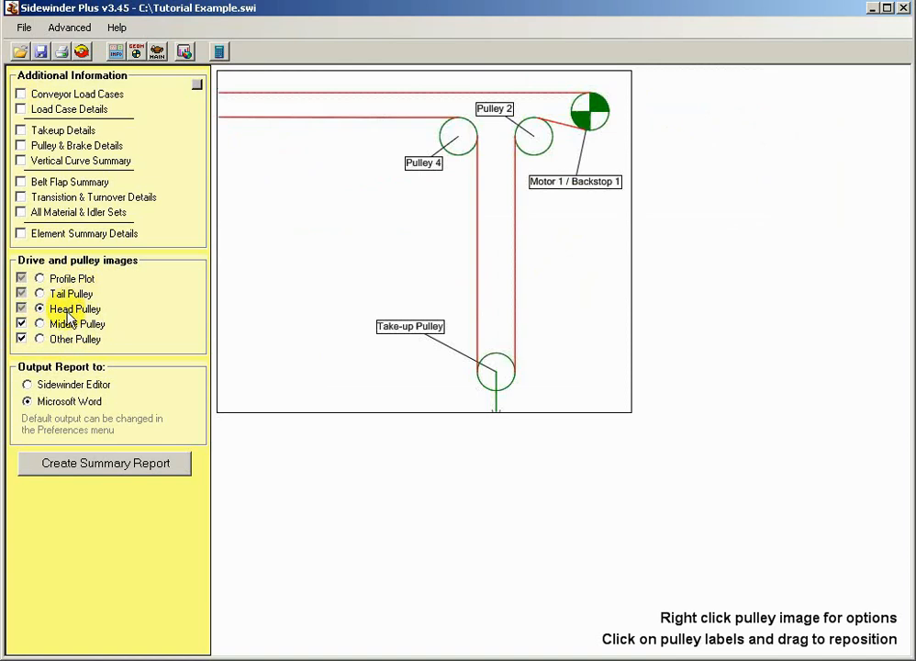
{"action": "left_click", "coordinate": [66, 324]}
{"action": "left_click", "coordinate": [66, 339]}
{"action": "left_click", "coordinate": [87, 465]}
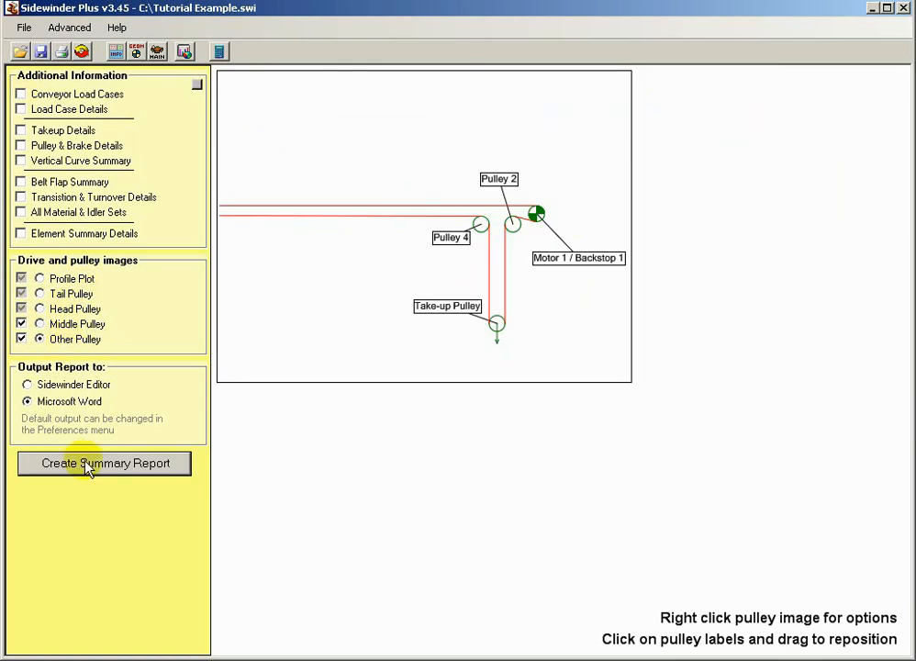
Examine the Tail, Head, Middle and Other Pulley images in the new Word report.
{"action": "scroll", "coordinate": [431, 404], "scroll_direction": "down", "scroll_amount": 9}
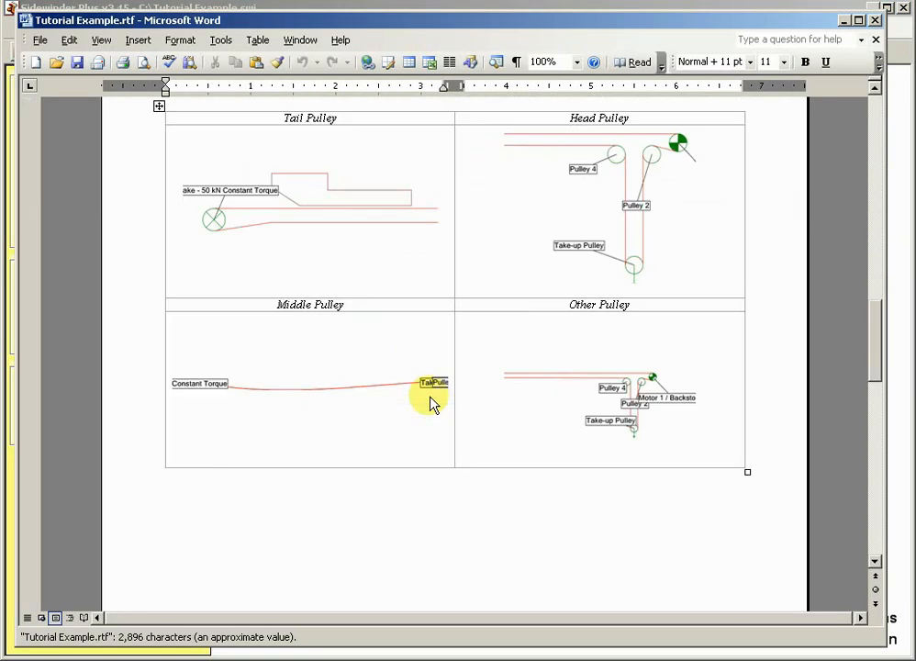
{"action": "scroll", "coordinate": [276, 321], "scroll_direction": "up", "scroll_amount": 3}
{"action": "left_click", "coordinate": [573, 317]}
{"action": "scroll", "coordinate": [493, 427], "scroll_direction": "down", "scroll_amount": 3}
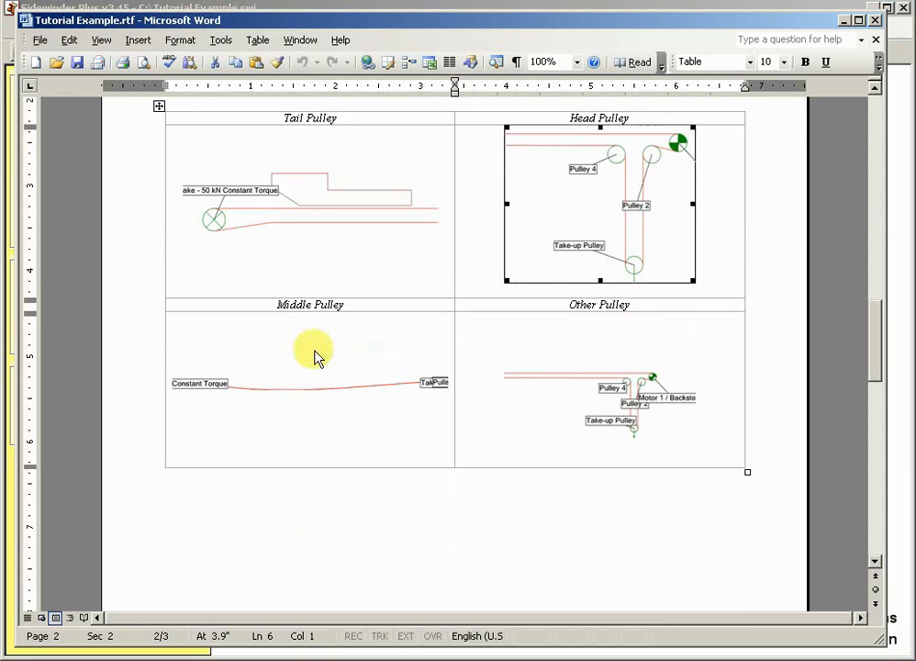
{"action": "left_click", "coordinate": [592, 365]}
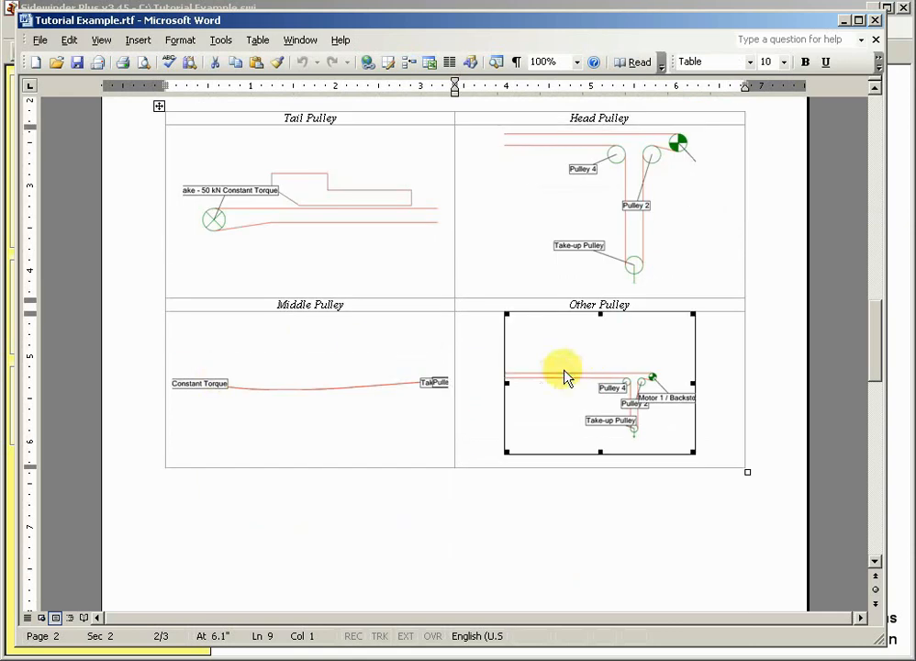
Close the reviewed Word report, and create the summary report again to check the logo and company in its header before closing it.
{"action": "scroll", "coordinate": [538, 383], "scroll_direction": "down", "scroll_amount": 5}
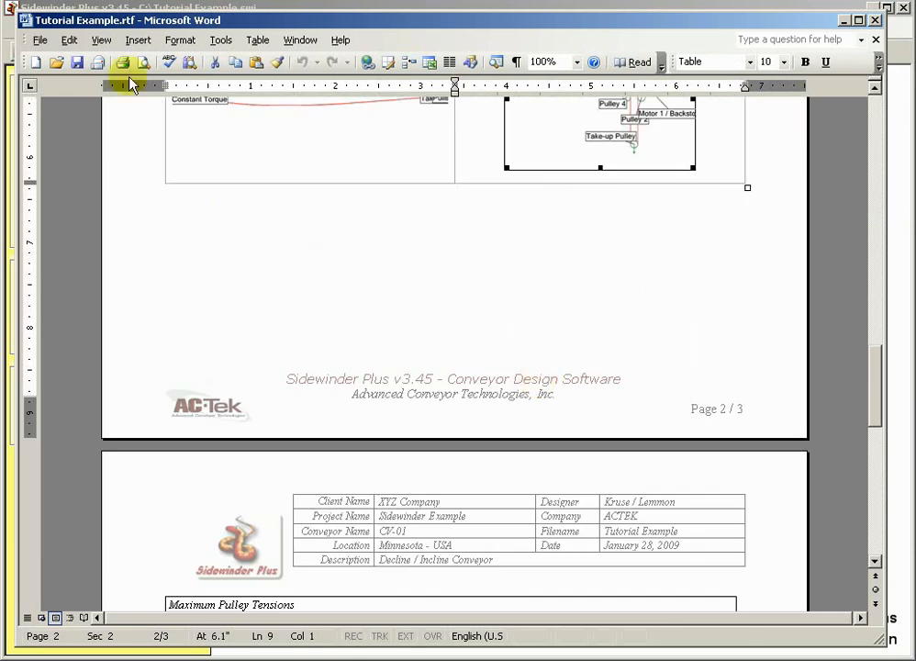
{"action": "double_click", "coordinate": [24, 18]}
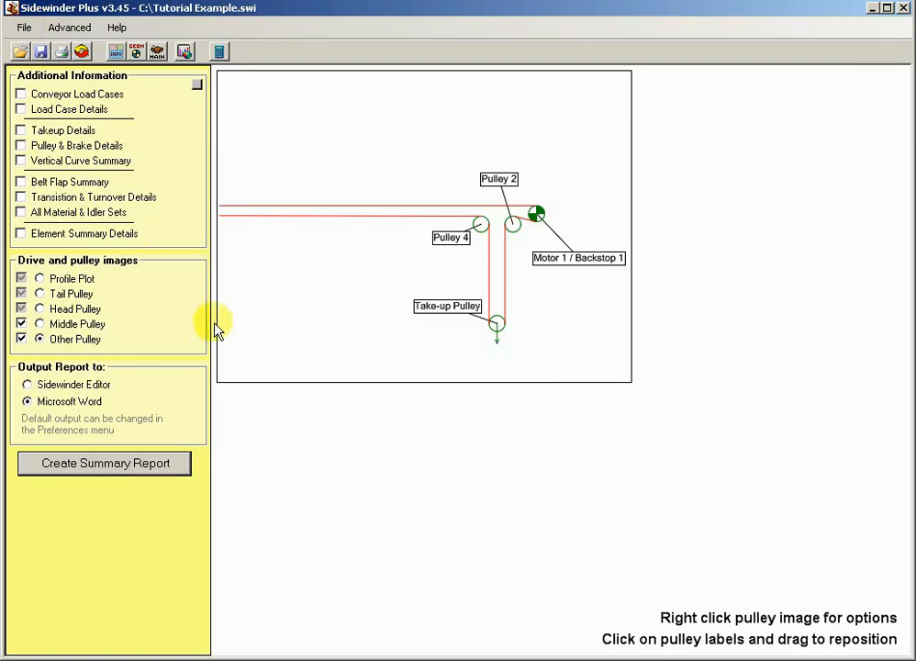
{"action": "left_click", "coordinate": [152, 463]}
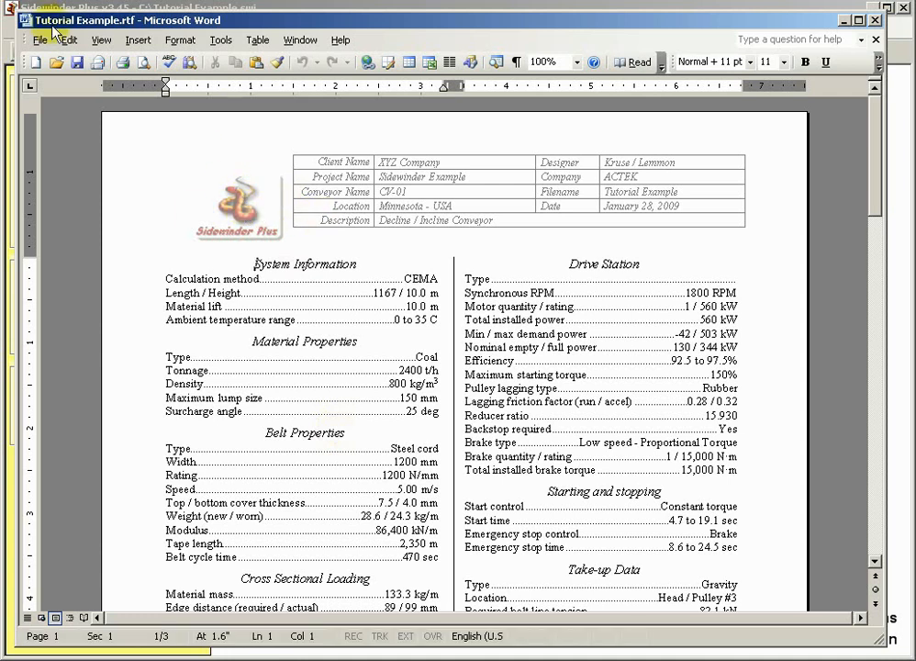
{"action": "left_click", "coordinate": [10, 9]}
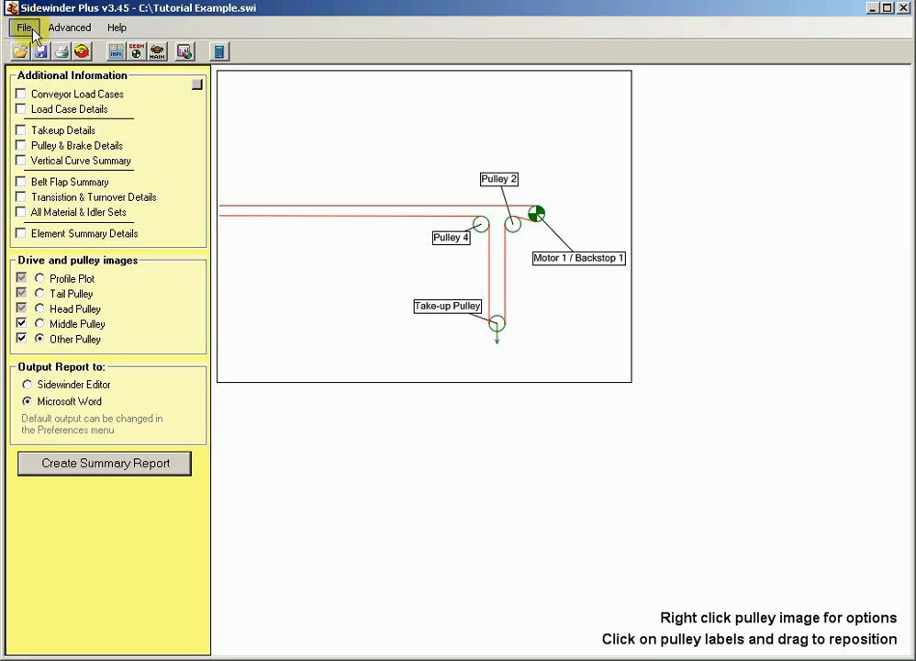
Set the company name in the report preferences to AC-Tek Company, and create a new Word summary report to check its header.
{"action": "left_click", "coordinate": [25, 28]}
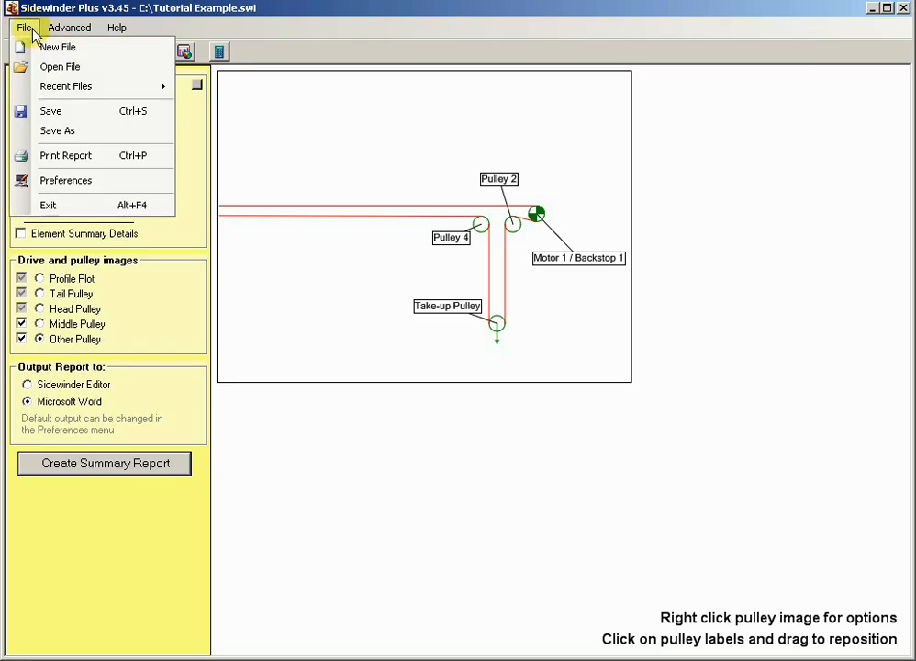
{"action": "left_click", "coordinate": [73, 188]}
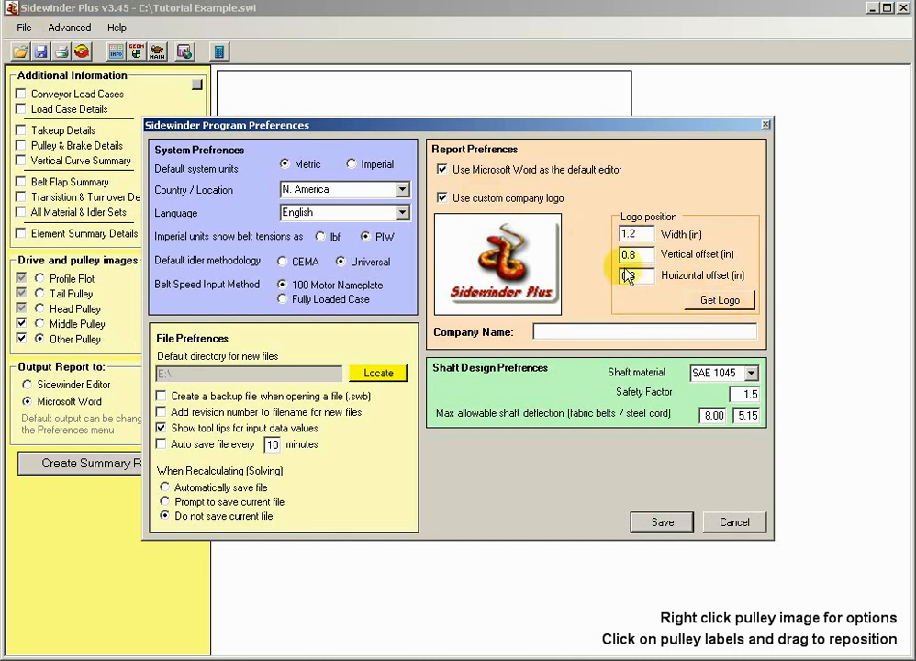
{"action": "left_click", "coordinate": [564, 338]}
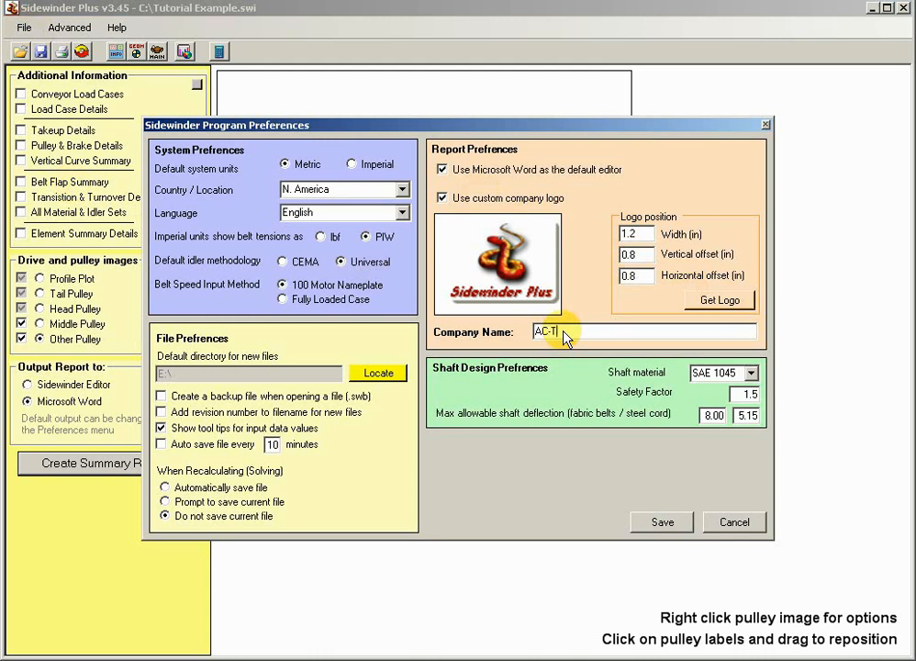
{"action": "type", "text": "AC-Tek Company"}
{"action": "left_click", "coordinate": [661, 522]}
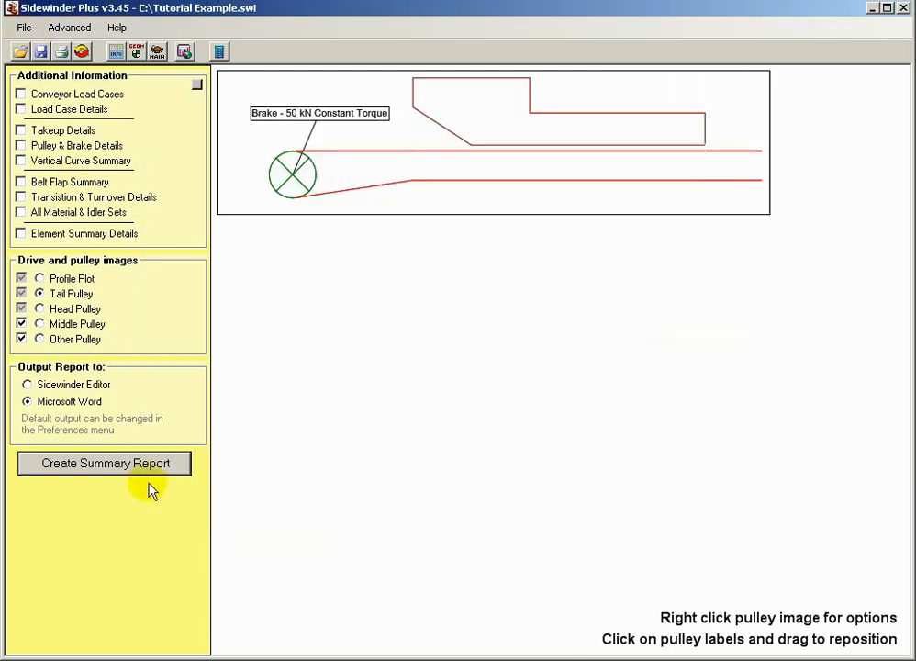
{"action": "left_click", "coordinate": [147, 468]}
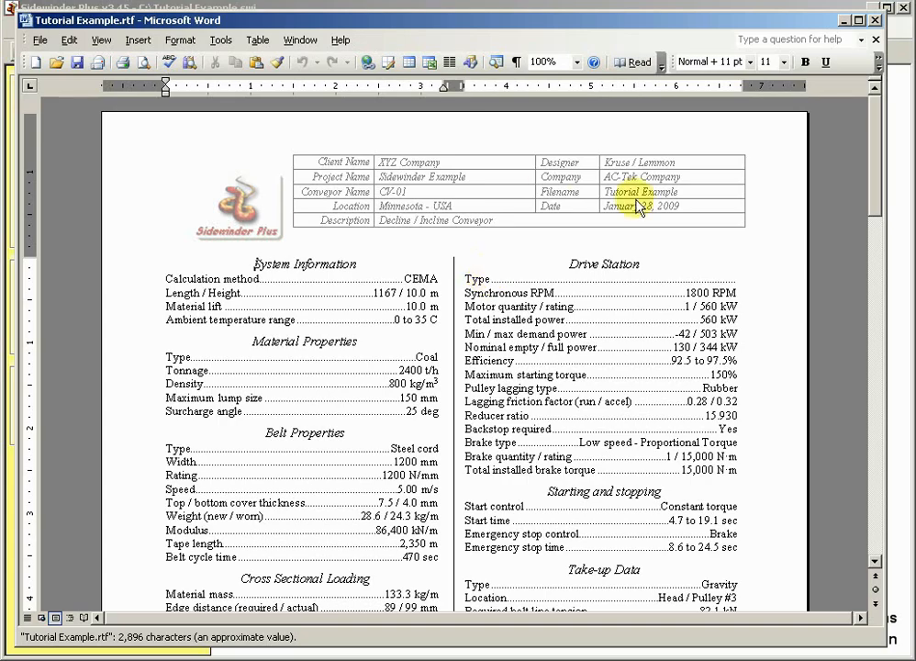
{"action": "double_click", "coordinate": [21, 21]}
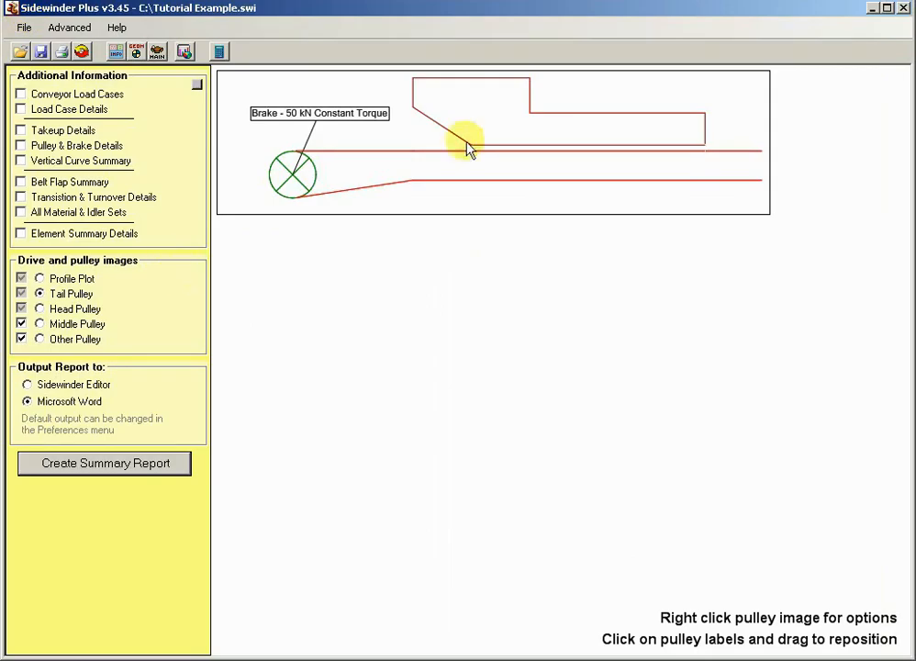